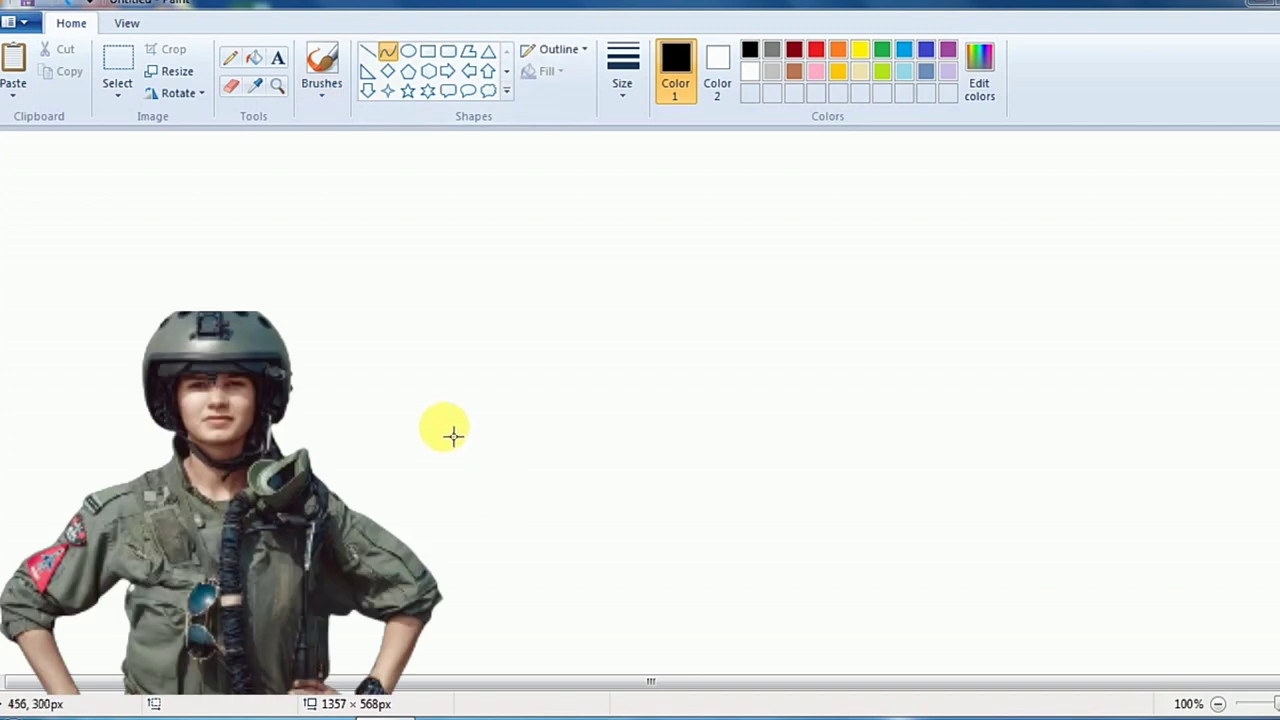
# - Draw the jet's nose and fuselage outline as a lower curve about 299 × 80 px and an upper curve about 606 × 125 px
pyautogui.moveTo(432, 421); pyautogui.dragTo(734, 502)
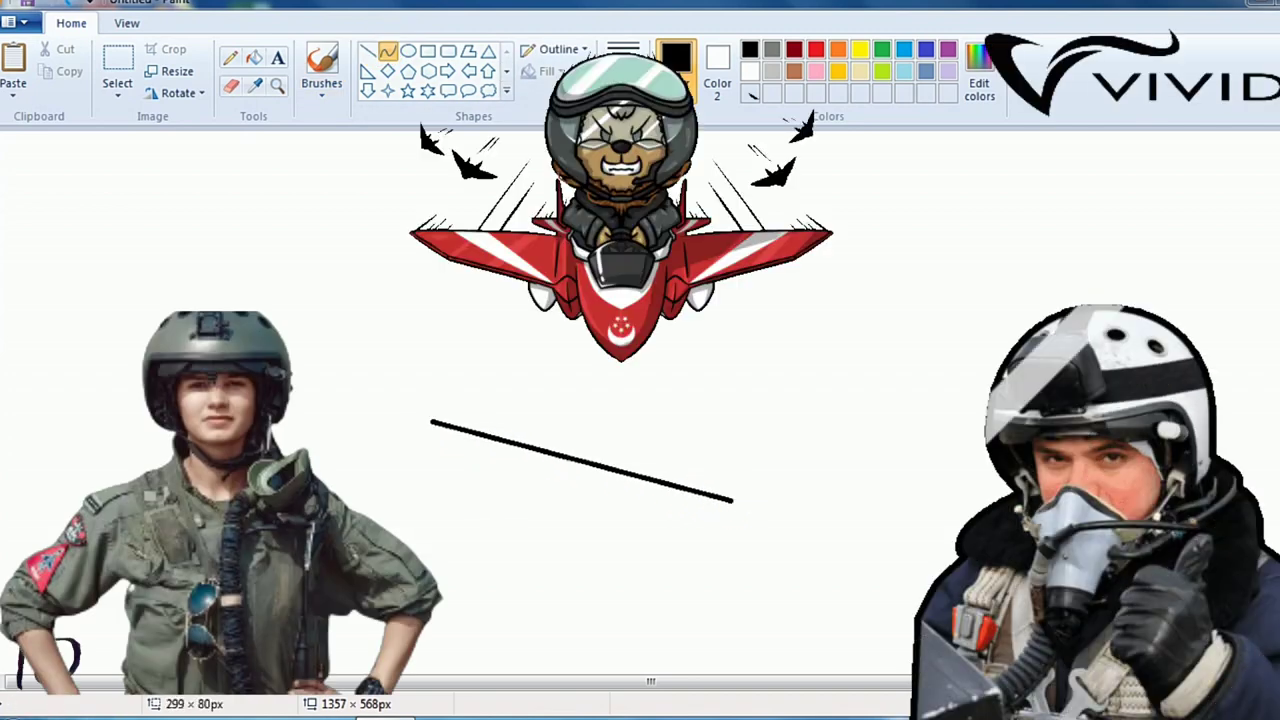
pyautogui.moveTo(583, 459); pyautogui.dragTo(590, 486)
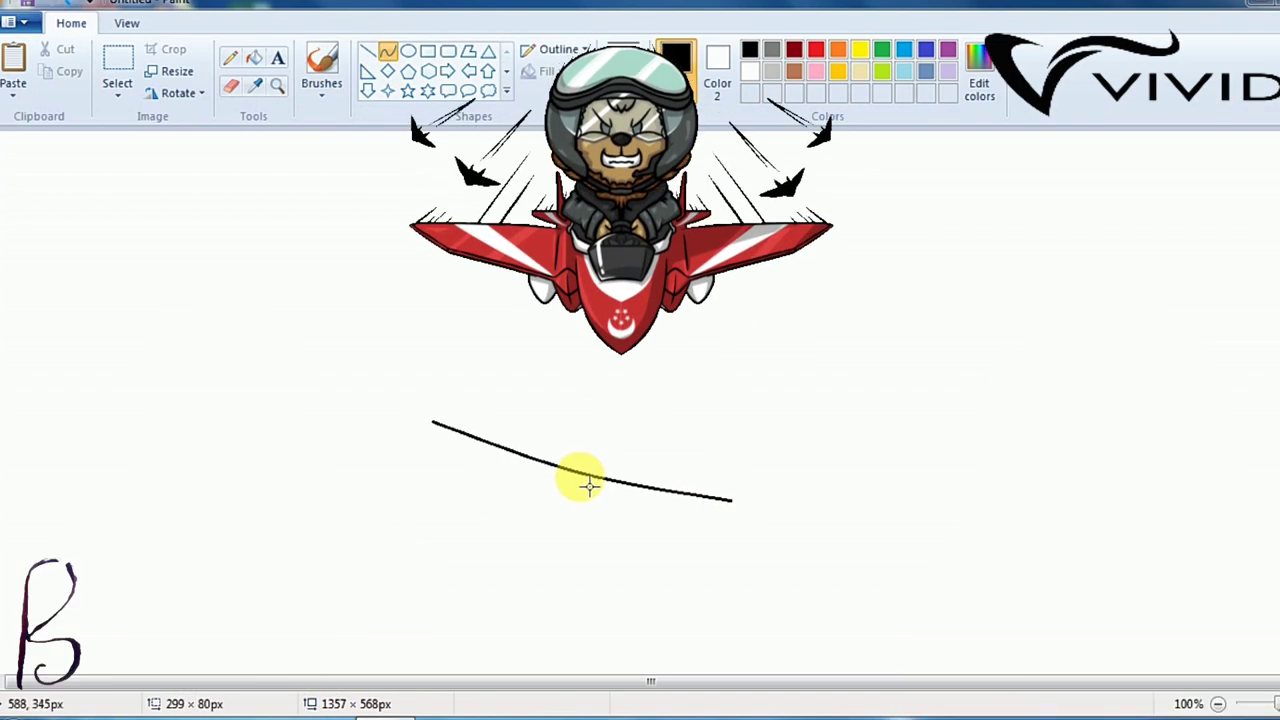
pyautogui.click(405, 54)
pyautogui.click(388, 52)
pyautogui.moveTo(438, 428); pyautogui.dragTo(1038, 398)
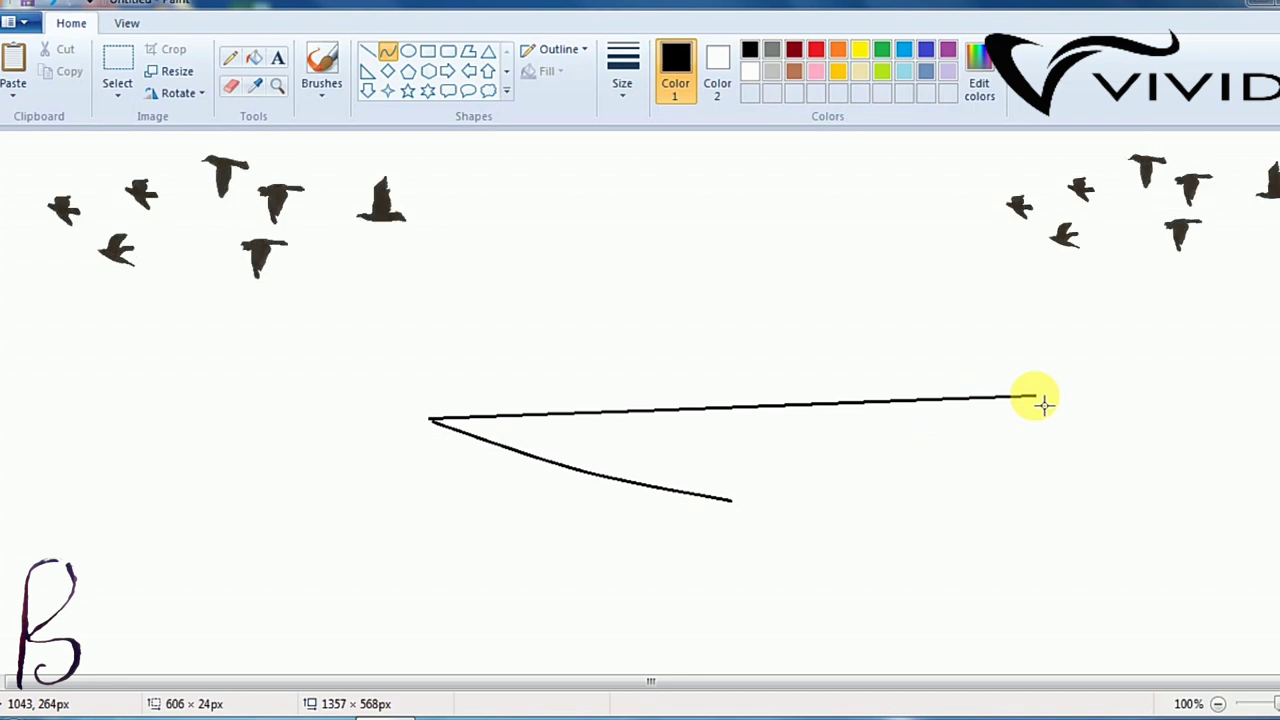
pyautogui.moveTo(571, 411); pyautogui.dragTo(586, 297)
# - Draw a downward-bowed curve under the upper fuselage line to form the cockpit canopy's lower edge
pyautogui.click(408, 51)
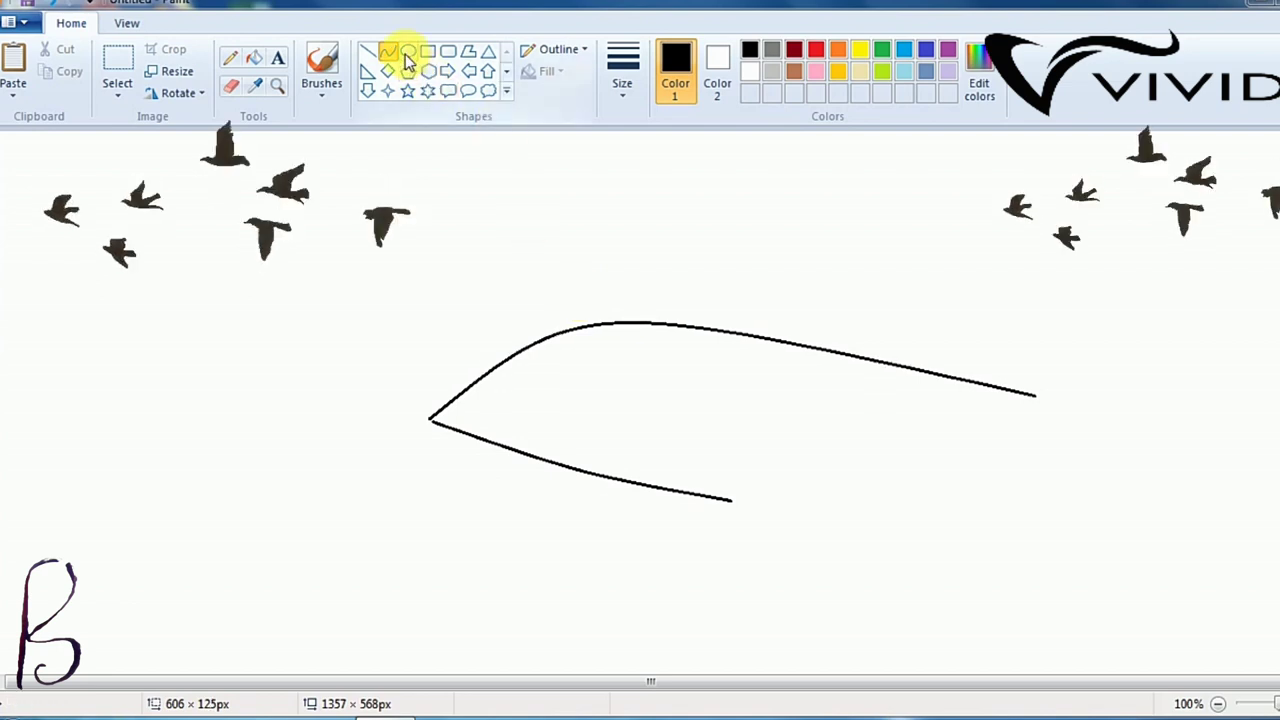
pyautogui.click(387, 51)
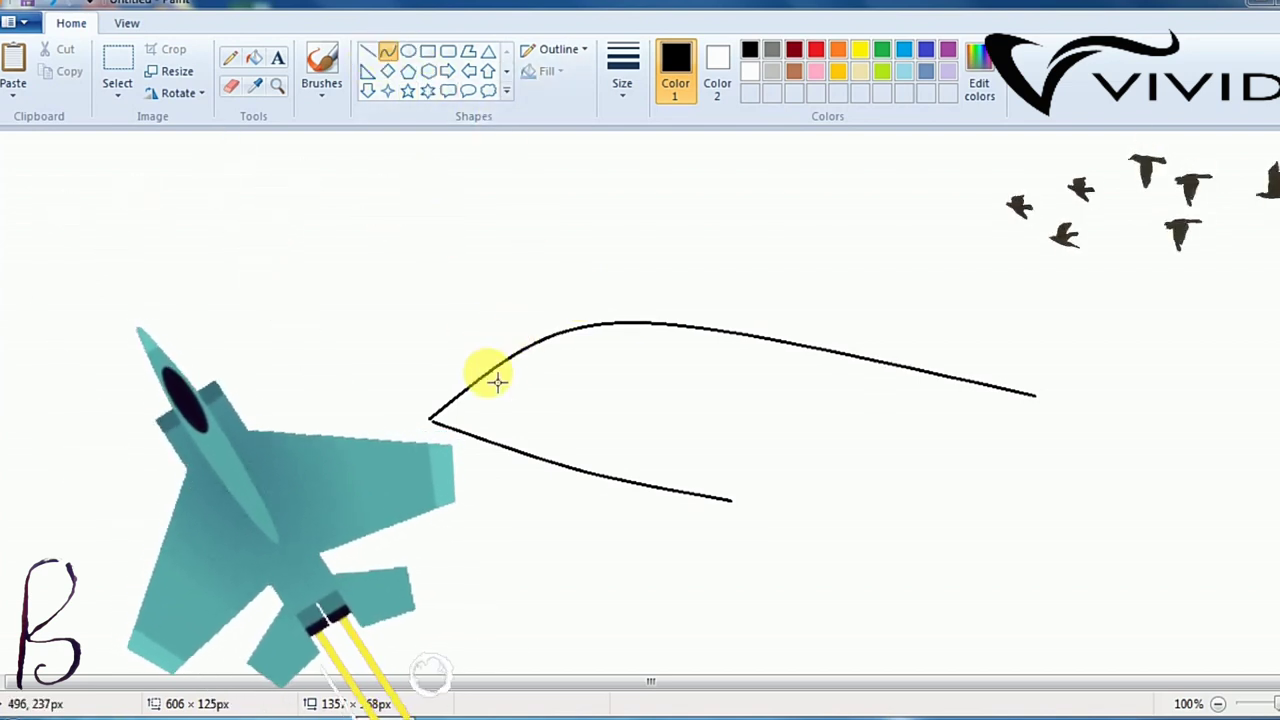
pyautogui.moveTo(490, 372); pyautogui.dragTo(673, 374)
pyautogui.moveTo(760, 374); pyautogui.dragTo(790, 343)
pyautogui.moveTo(626, 360); pyautogui.dragTo(625, 386)
# - Draw a rising curve about 170 × 52 px behind the canopy and a front fin curve about 174 × 89 px branching up from it
pyautogui.click(383, 53)
pyautogui.moveTo(821, 351)
pyautogui.mouseDown()
pyautogui.moveTo(980, 322)
pyautogui.moveTo(991, 300)
pyautogui.moveTo(894, 297)
pyautogui.moveTo(925, 297)
pyautogui.moveTo(903, 306)
pyautogui.mouseUp()
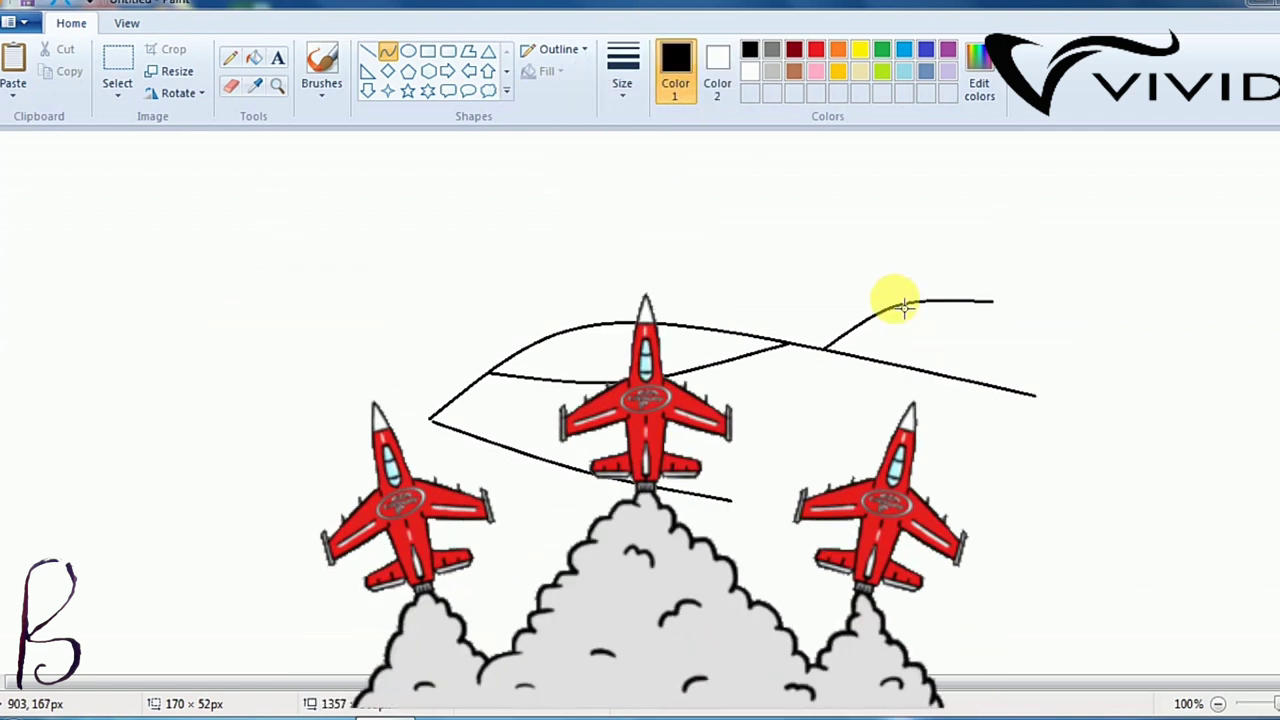
pyautogui.click(411, 54)
pyautogui.click(389, 52)
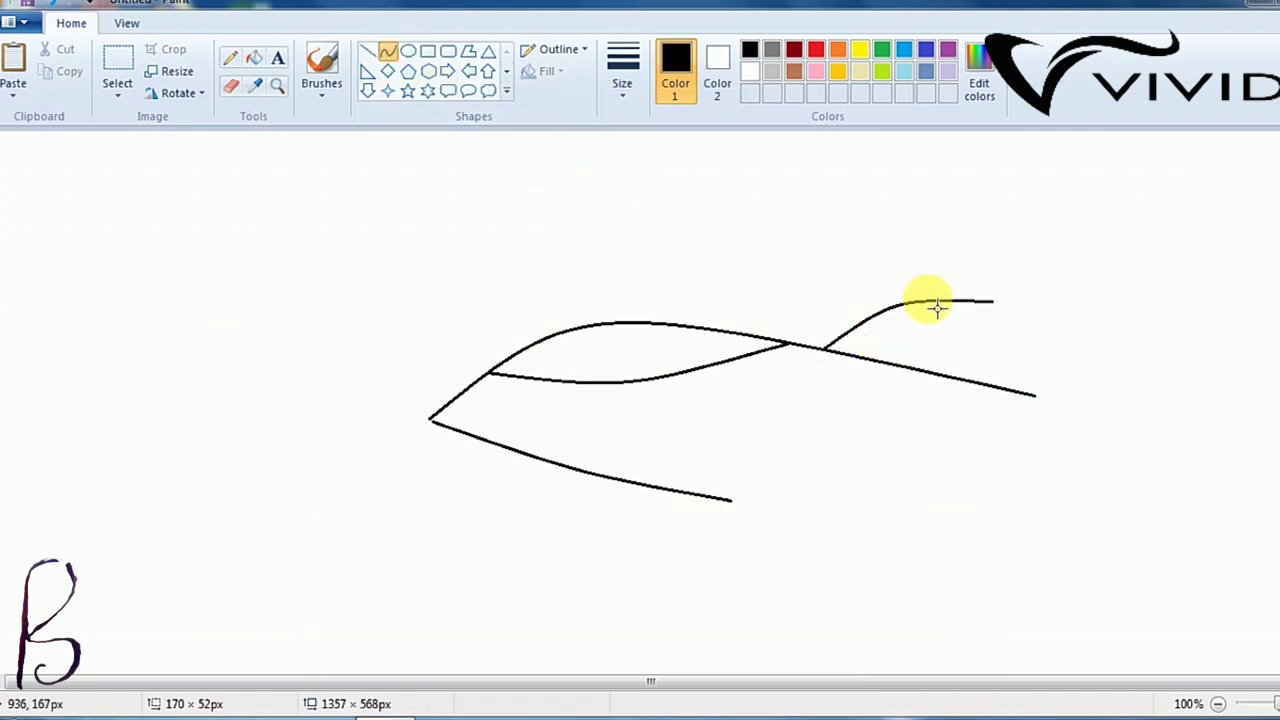
pyautogui.moveTo(920, 300); pyautogui.dragTo(1095, 210)
pyautogui.moveTo(1029, 260); pyautogui.dragTo(1005, 234)
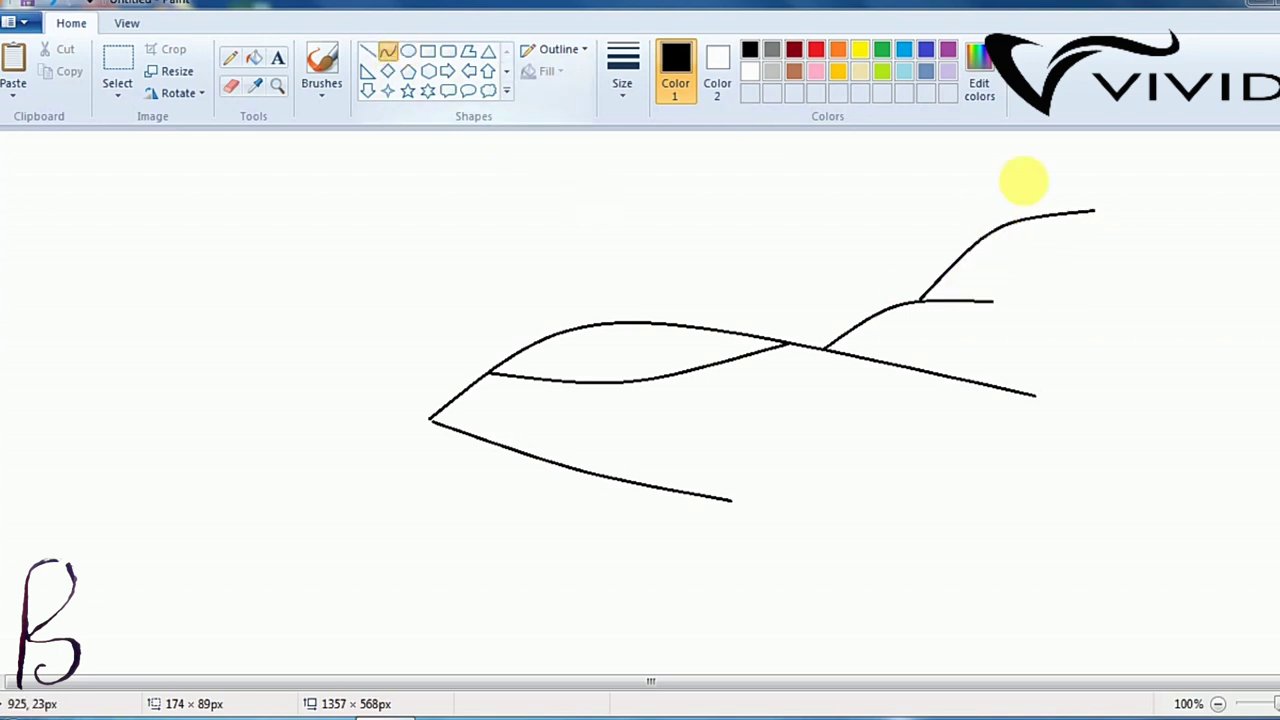
# - Draw the front fin's rear edge about 17 × 142 px and a second fin with a top curve about 118 × 58 px and a steep rear edge
pyautogui.moveTo(1104, 231); pyautogui.dragTo(1115, 352)
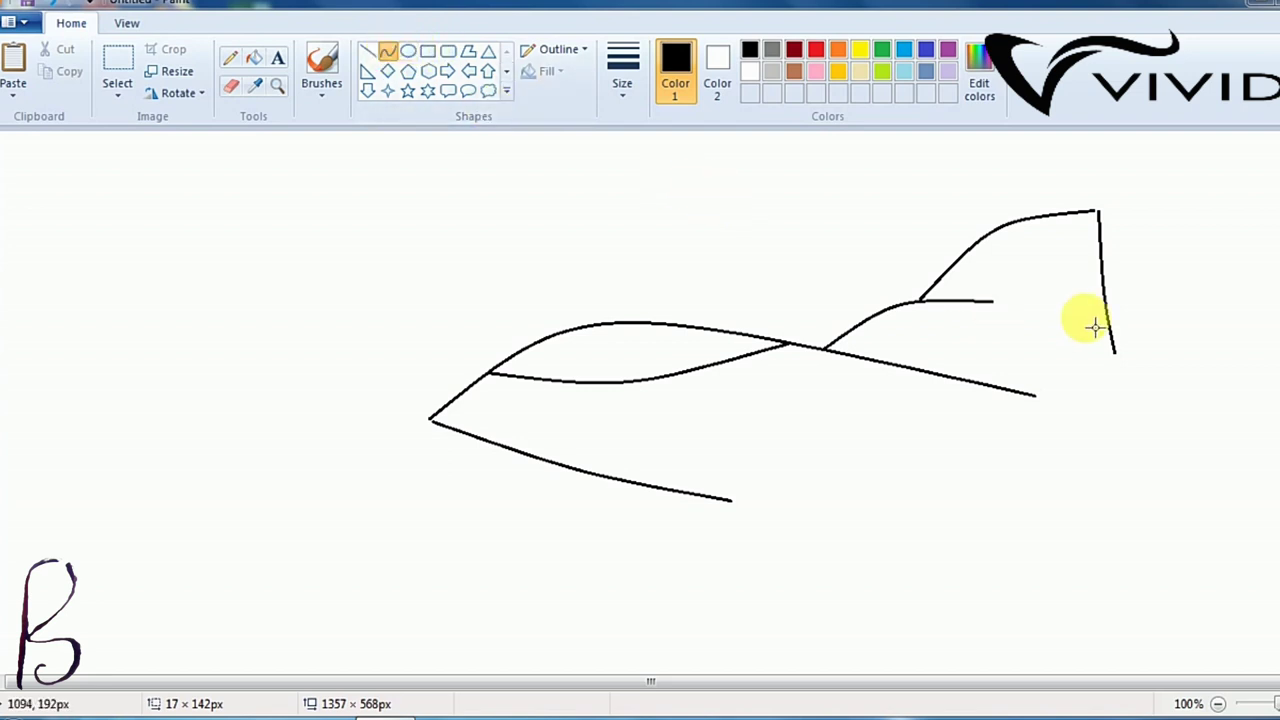
pyautogui.moveTo(1102, 281); pyautogui.dragTo(1228, 236)
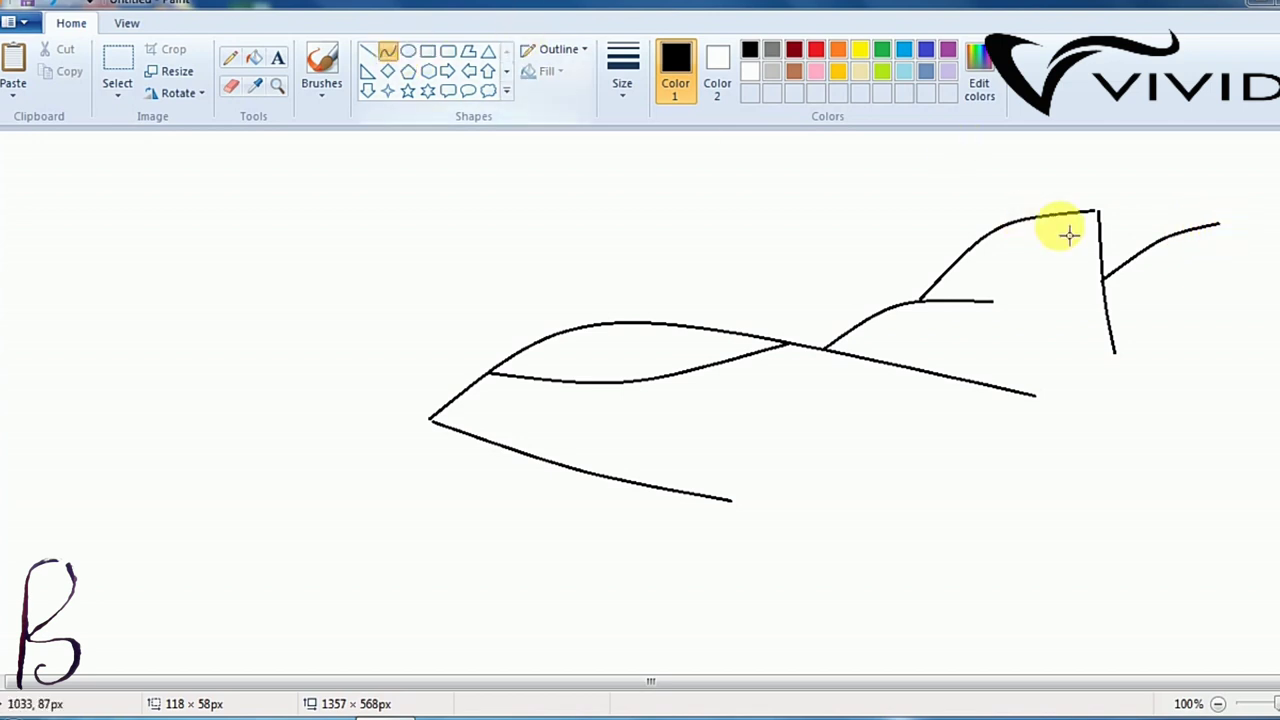
pyautogui.moveTo(1230, 233); pyautogui.dragTo(1226, 394)
pyautogui.moveTo(1226, 323); pyautogui.dragTo(1211, 321)
# - Draw the rearmost fin with a top curve about 65 × 39 px and a slanted lower curve about 84 × 93 px
pyautogui.click(388, 52)
pyautogui.moveTo(1222, 314); pyautogui.dragTo(1279, 272)
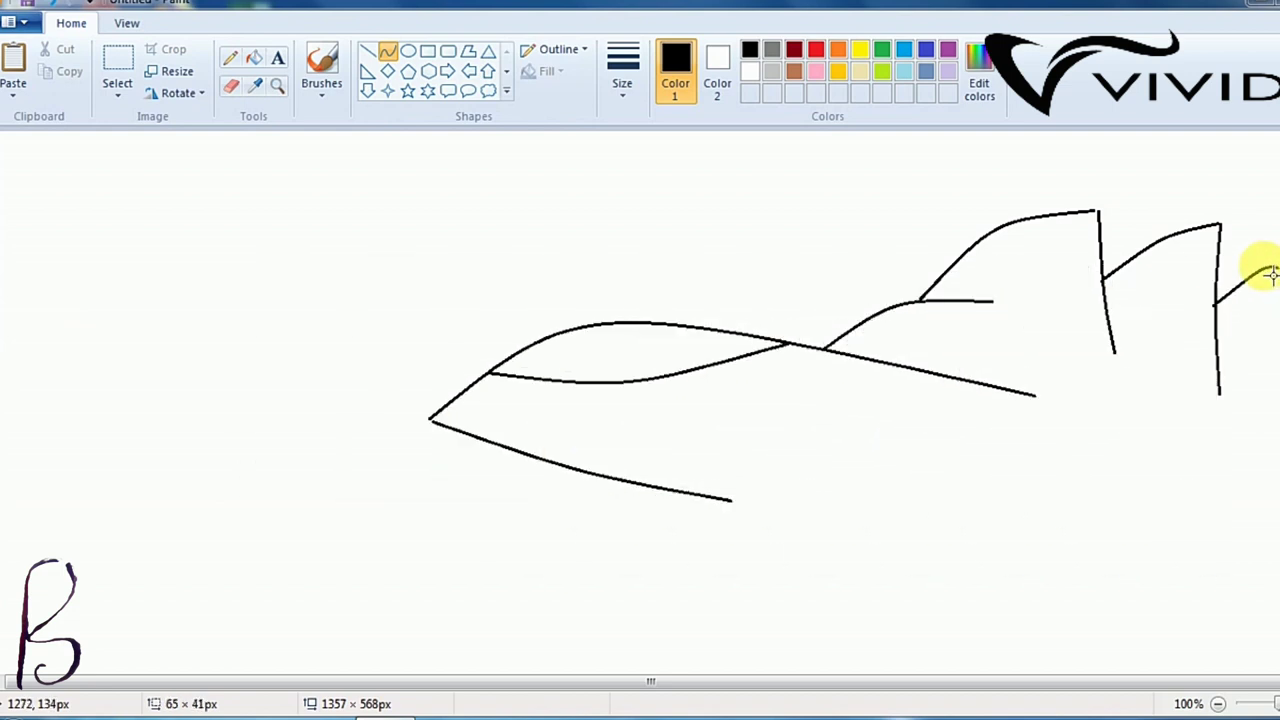
pyautogui.click(410, 51)
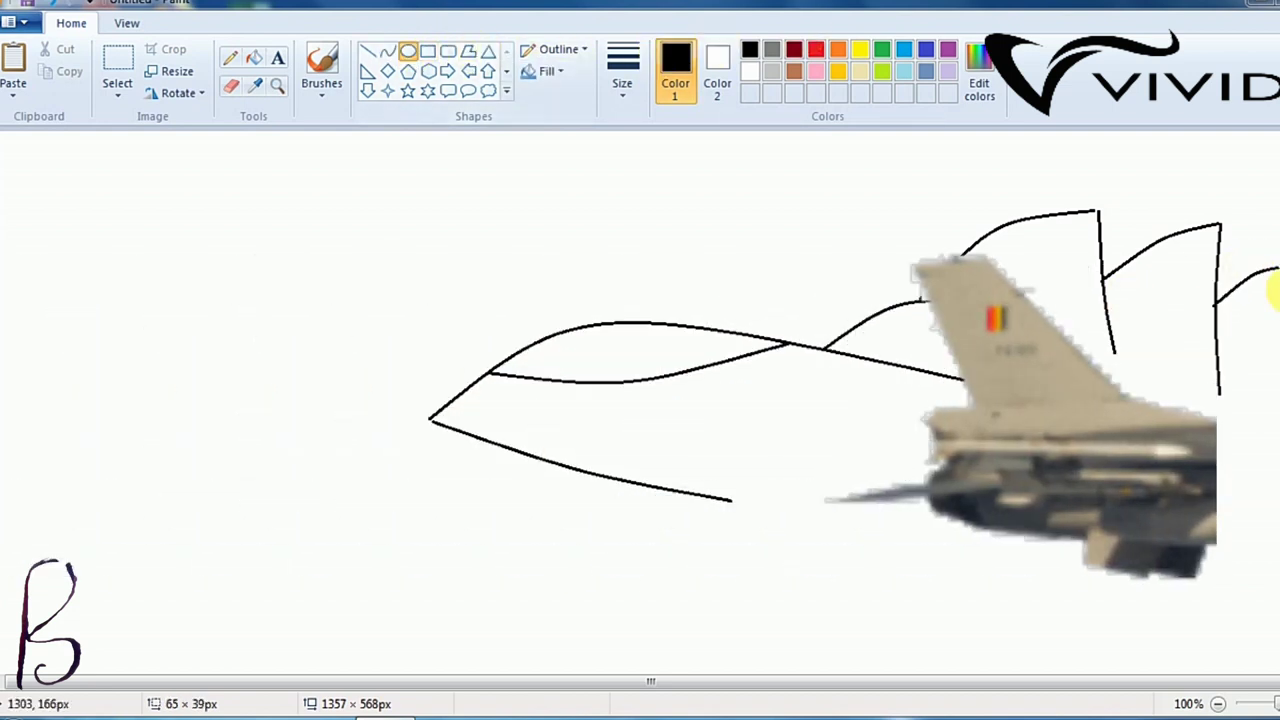
pyautogui.click(388, 51)
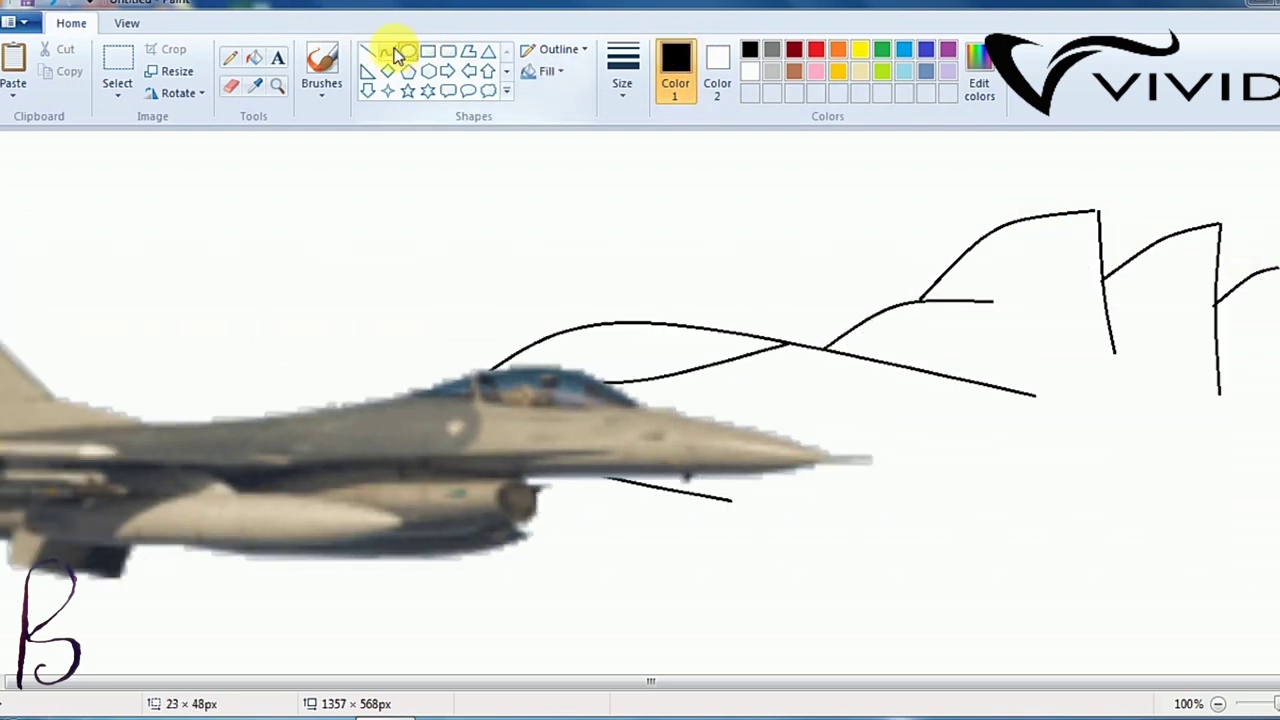
pyautogui.moveTo(1278, 333); pyautogui.dragTo(1236, 410)
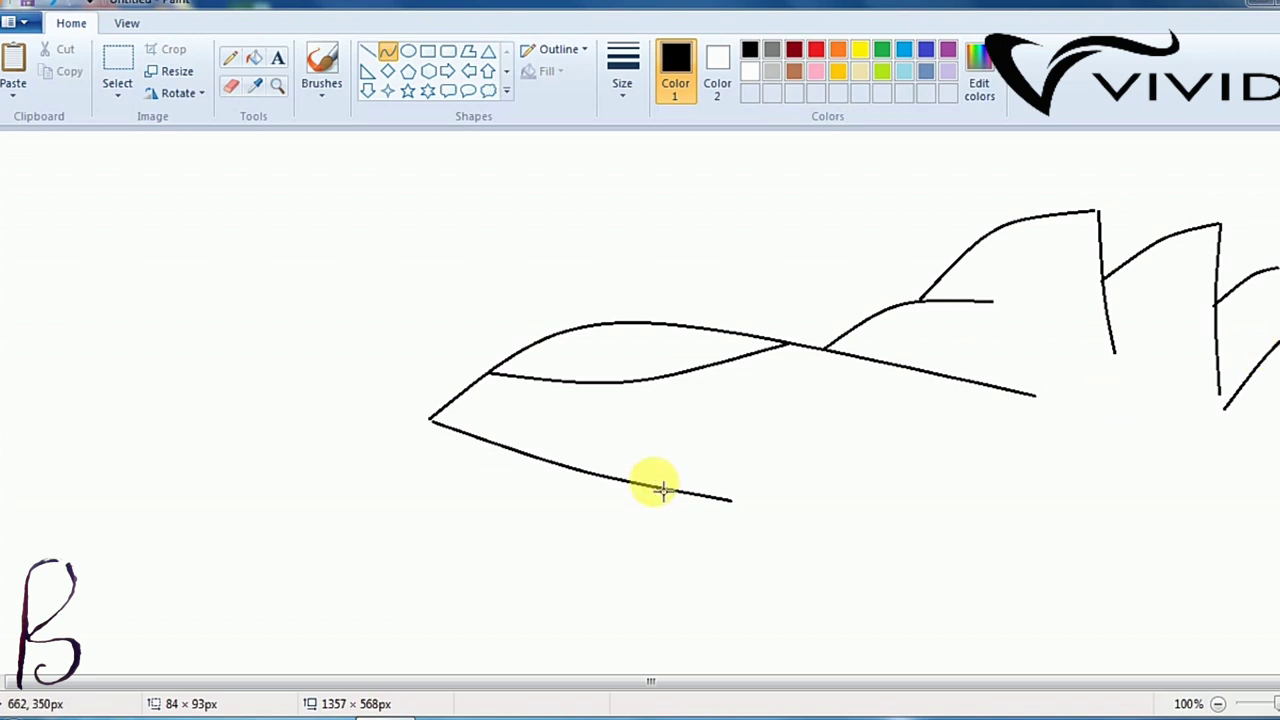
# - Draw the near wing below the fuselage with a leading edge about 201 × 141 px and a trailing edge about 50 × 141 px
pyautogui.moveTo(772, 500); pyautogui.dragTo(973, 641)
pyautogui.moveTo(872, 570); pyautogui.dragTo(887, 612)
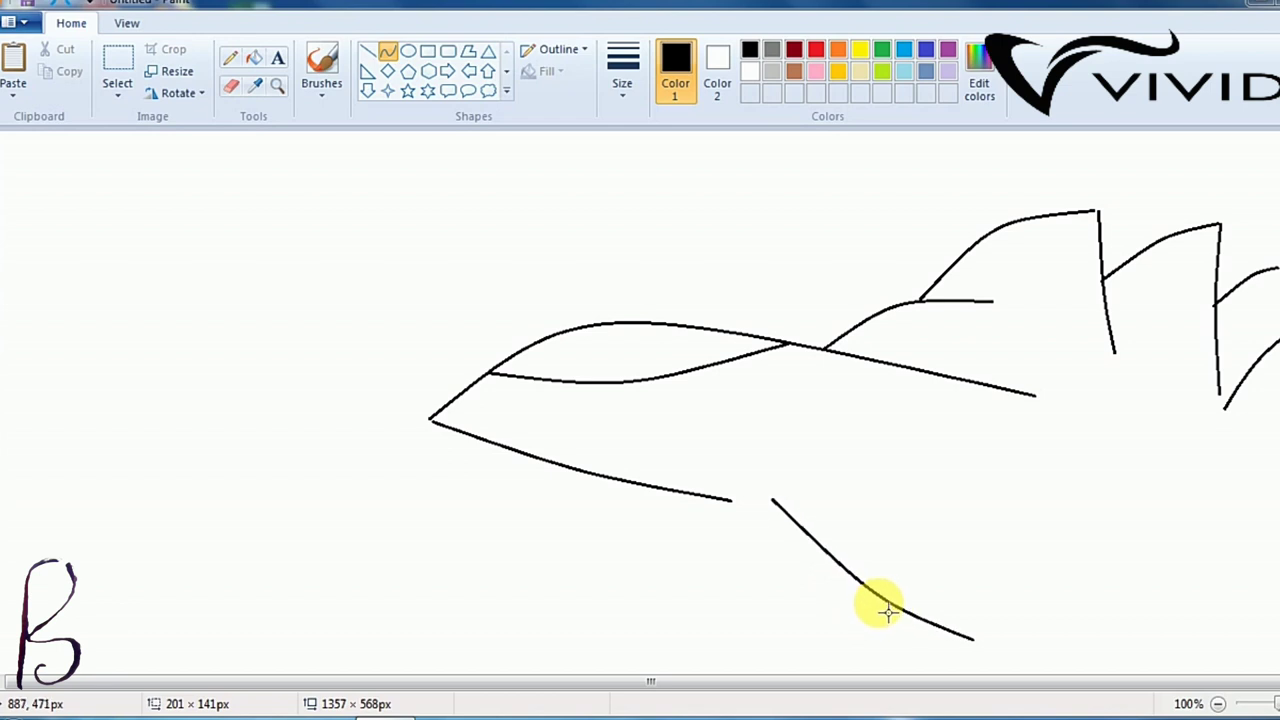
pyautogui.click(389, 52)
pyautogui.moveTo(973, 638); pyautogui.dragTo(1021, 500)
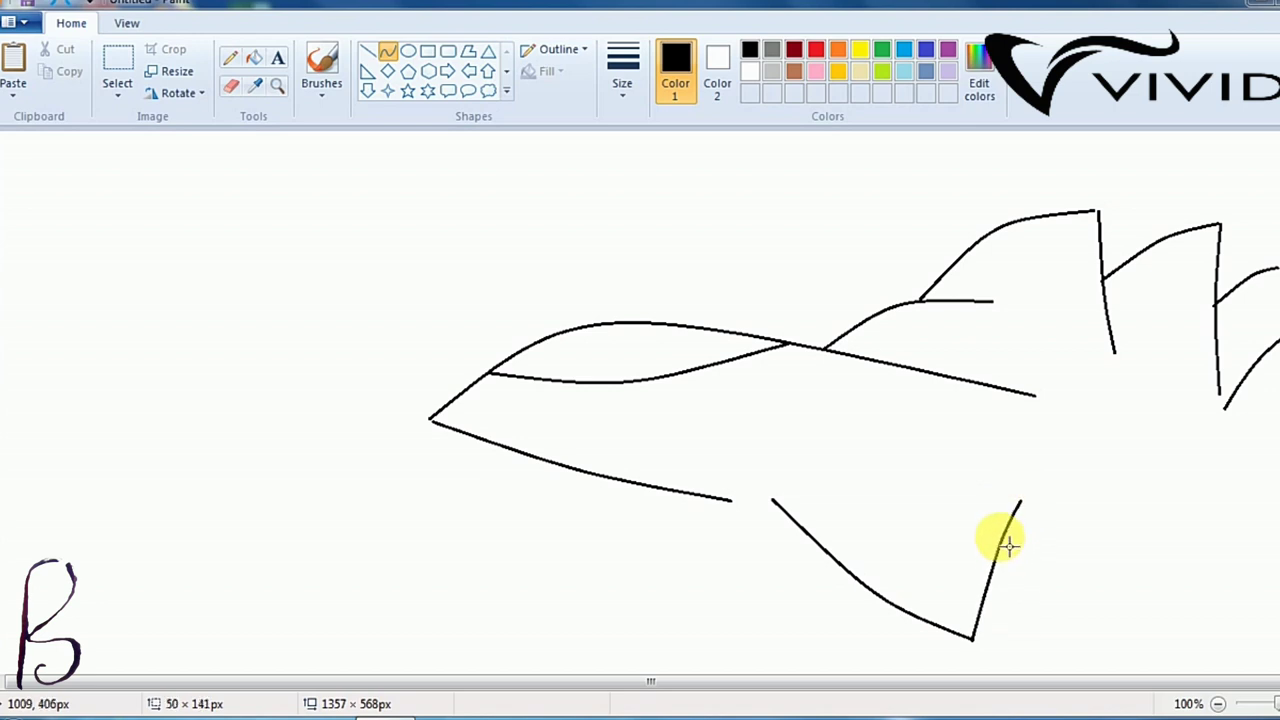
# - Draw a short curve about 84 × 20 px behind the wing, and the tailplane's leading edge with a tip curve about 93 × 28 px
pyautogui.click(383, 52)
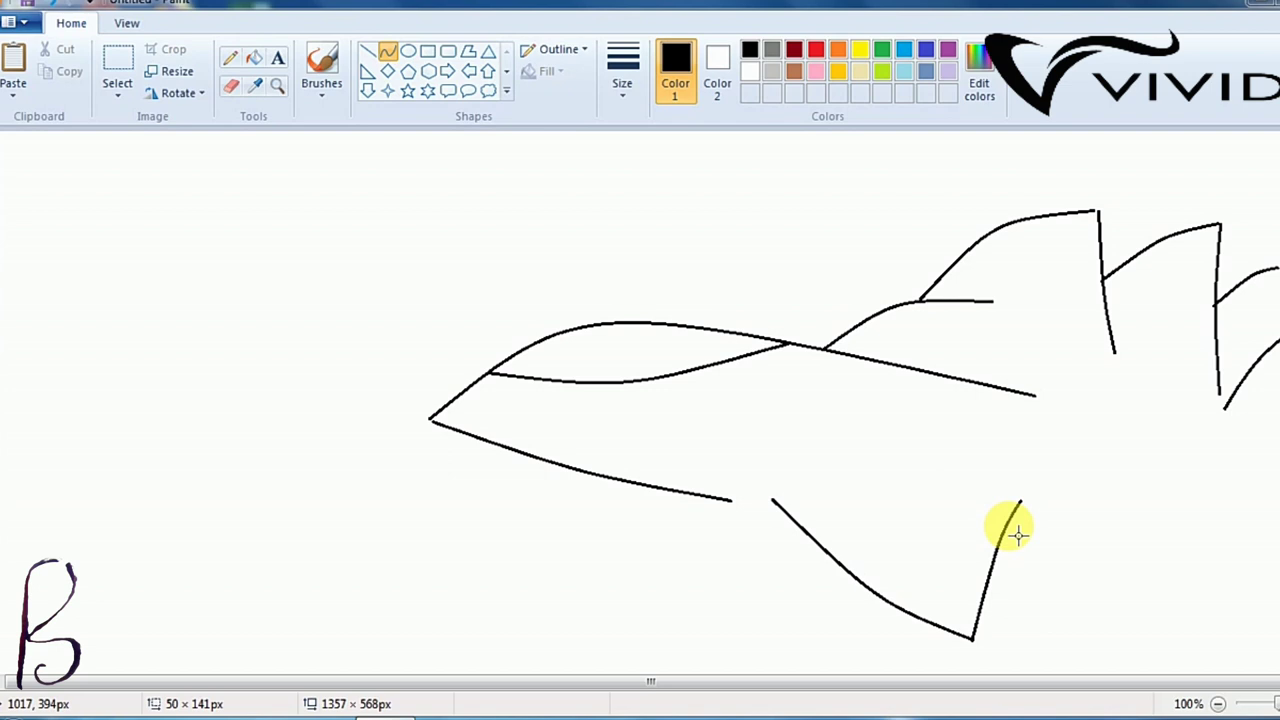
pyautogui.moveTo(1008, 524); pyautogui.dragTo(1098, 553)
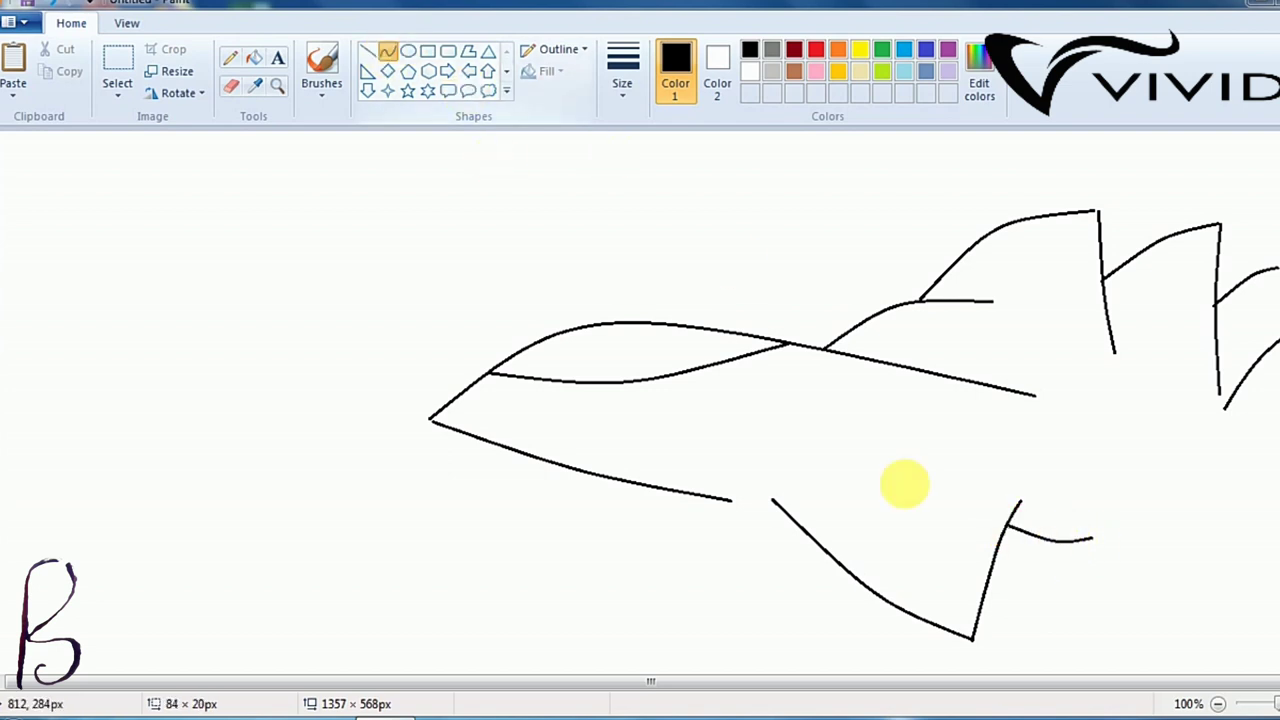
pyautogui.moveTo(1069, 553); pyautogui.dragTo(1192, 673)
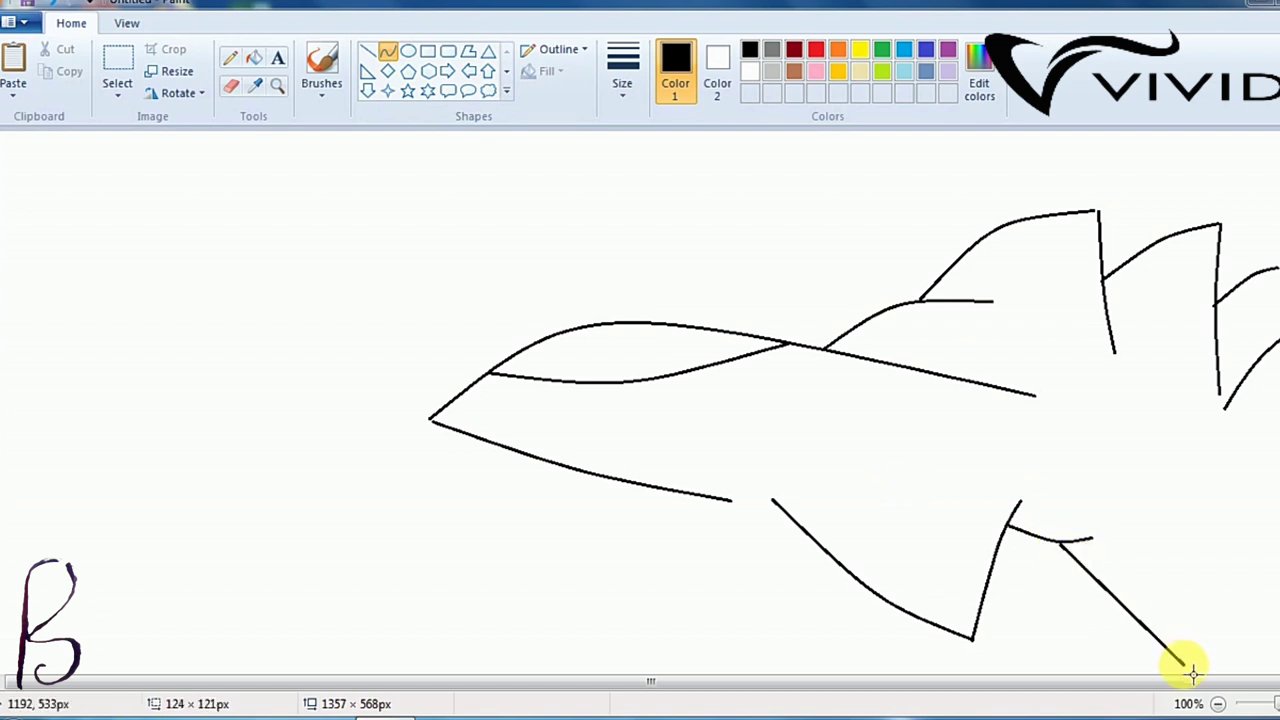
pyautogui.moveTo(1151, 634); pyautogui.dragTo(1270, 665)
# - Draw the tailplane's rear edge up from its tip and a slanted line about 122 × 121 px rising from that edge's inner end
pyautogui.click(394, 53)
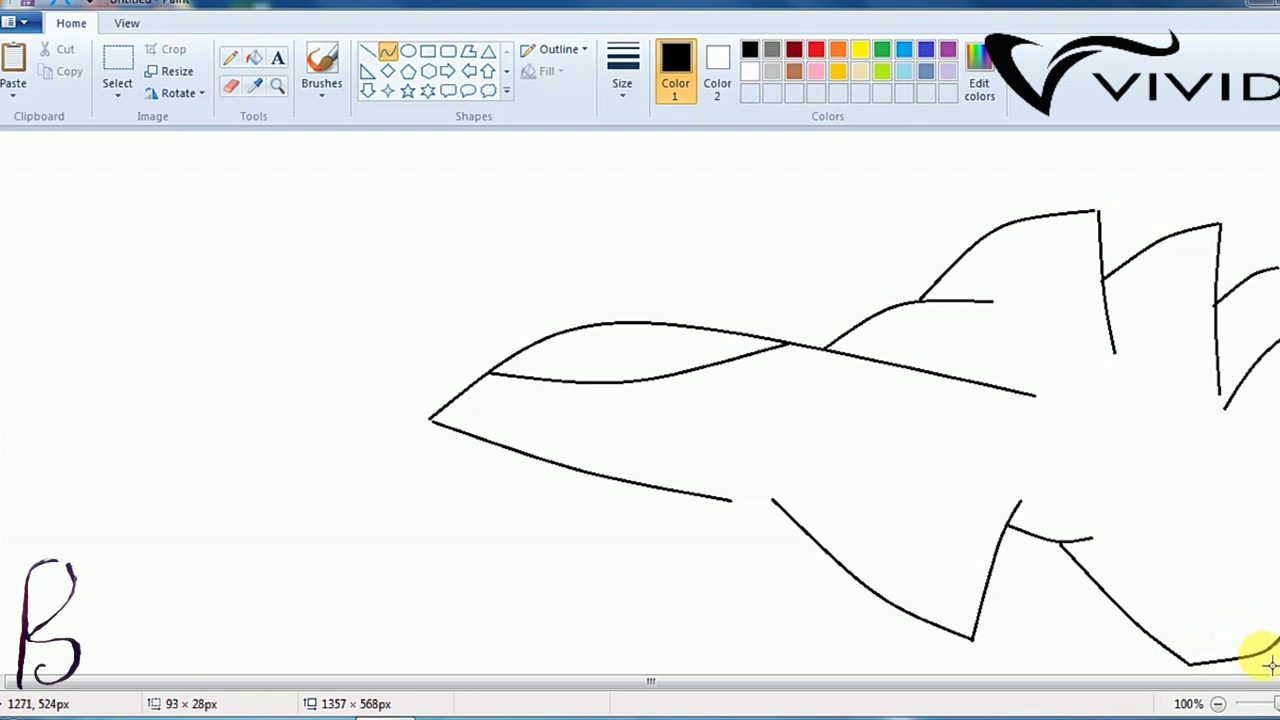
pyautogui.click(389, 52)
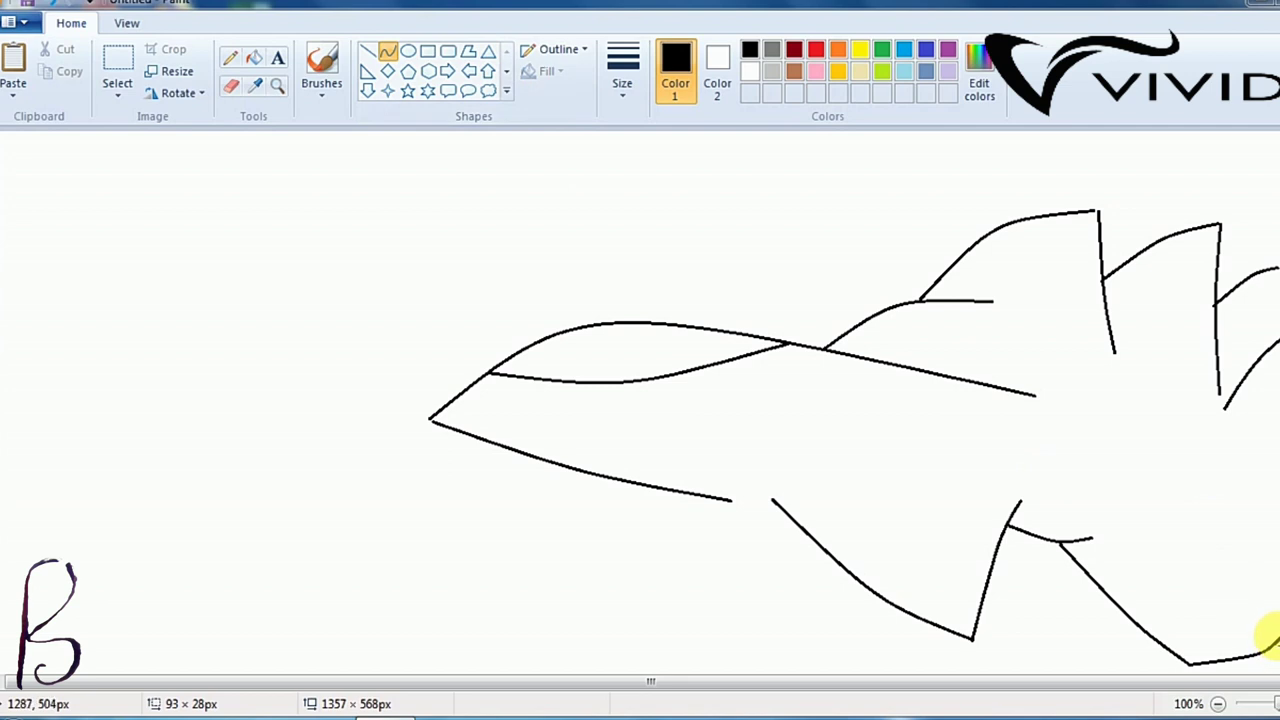
pyautogui.moveTo(1272, 632); pyautogui.dragTo(1187, 535)
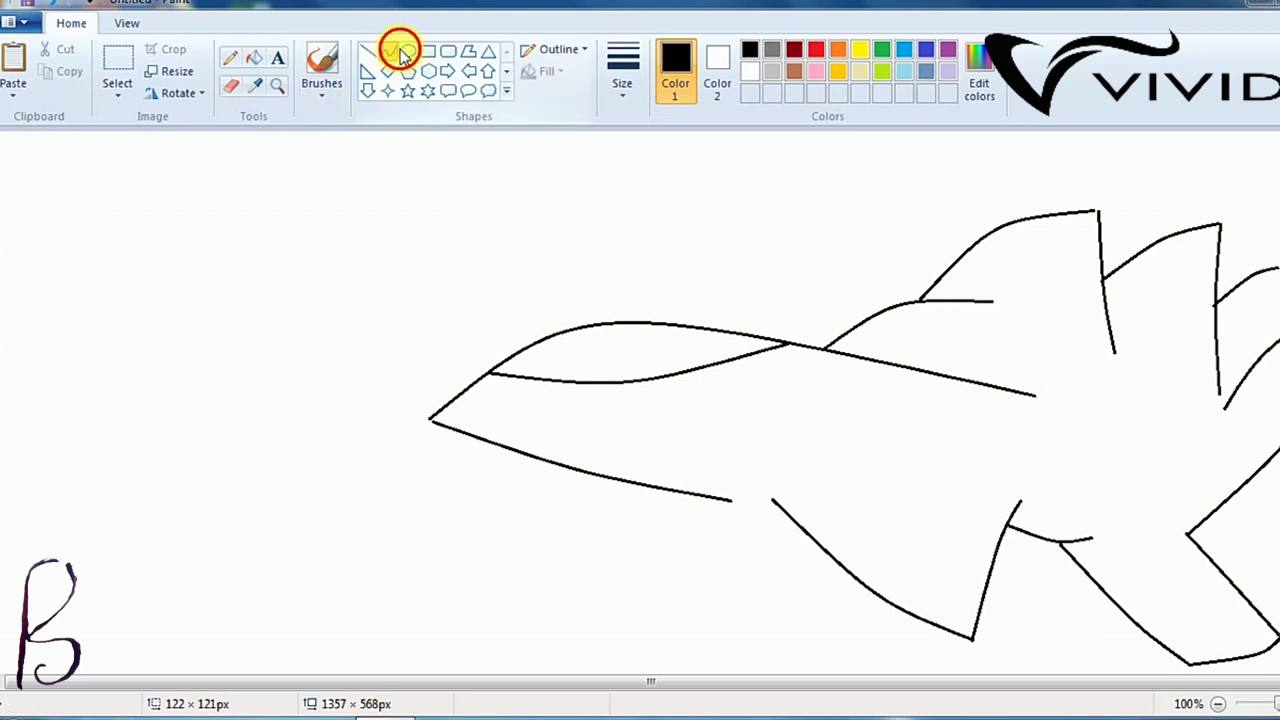
# - Draw an arched curve about 204 × 80 px across the rear fuselage, passing by the base of the second fin
pyautogui.click(390, 52)
pyautogui.click(386, 51)
pyautogui.moveTo(1279, 412)
pyautogui.mouseDown()
pyautogui.moveTo(1053, 418)
pyautogui.moveTo(980, 451)
pyautogui.moveTo(1117, 455)
pyautogui.mouseUp()
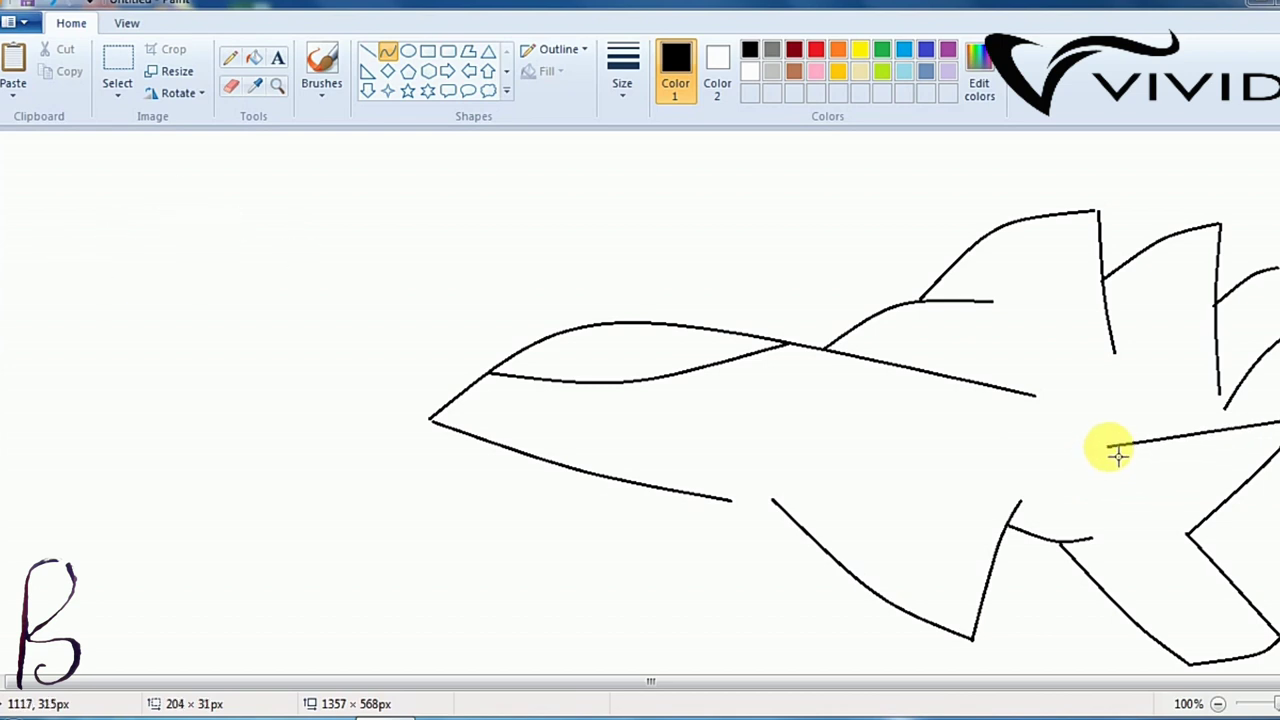
pyautogui.moveTo(1251, 434); pyautogui.dragTo(1250, 383)
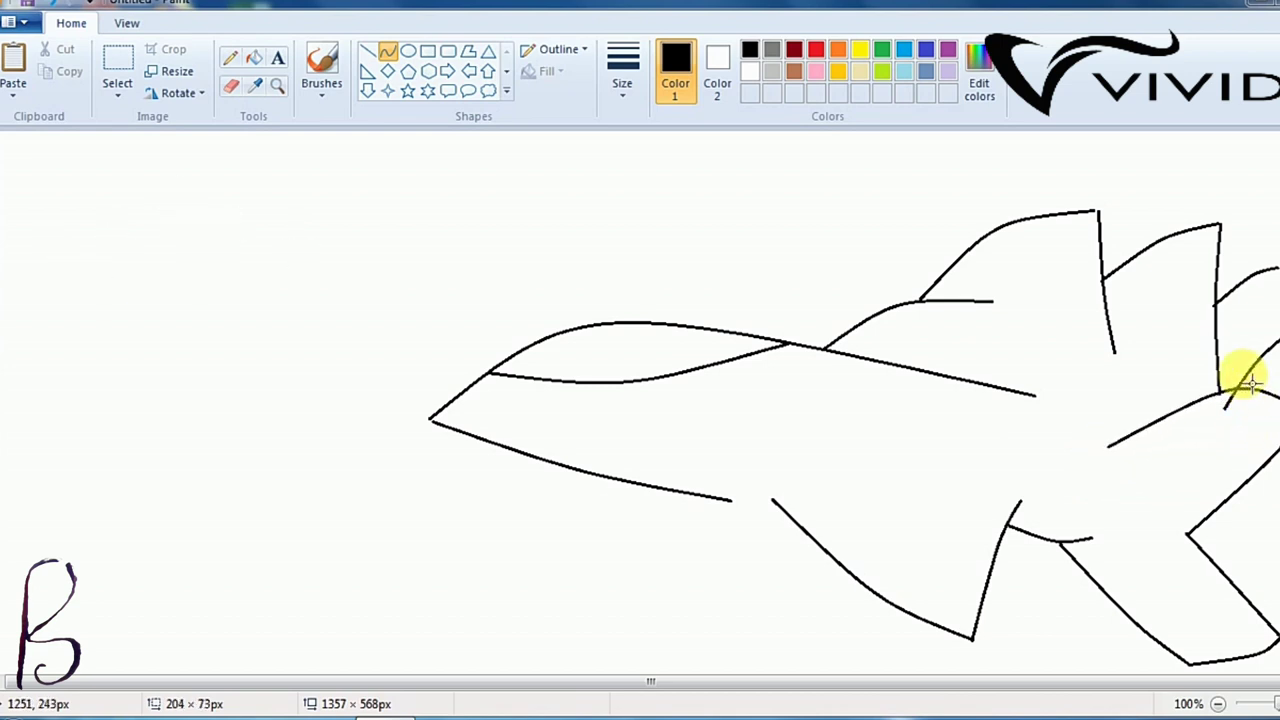
# - Close the gap between the lower nose line and the wing's leading edge with a short curve about 54 × 9 px
pyautogui.click(399, 51)
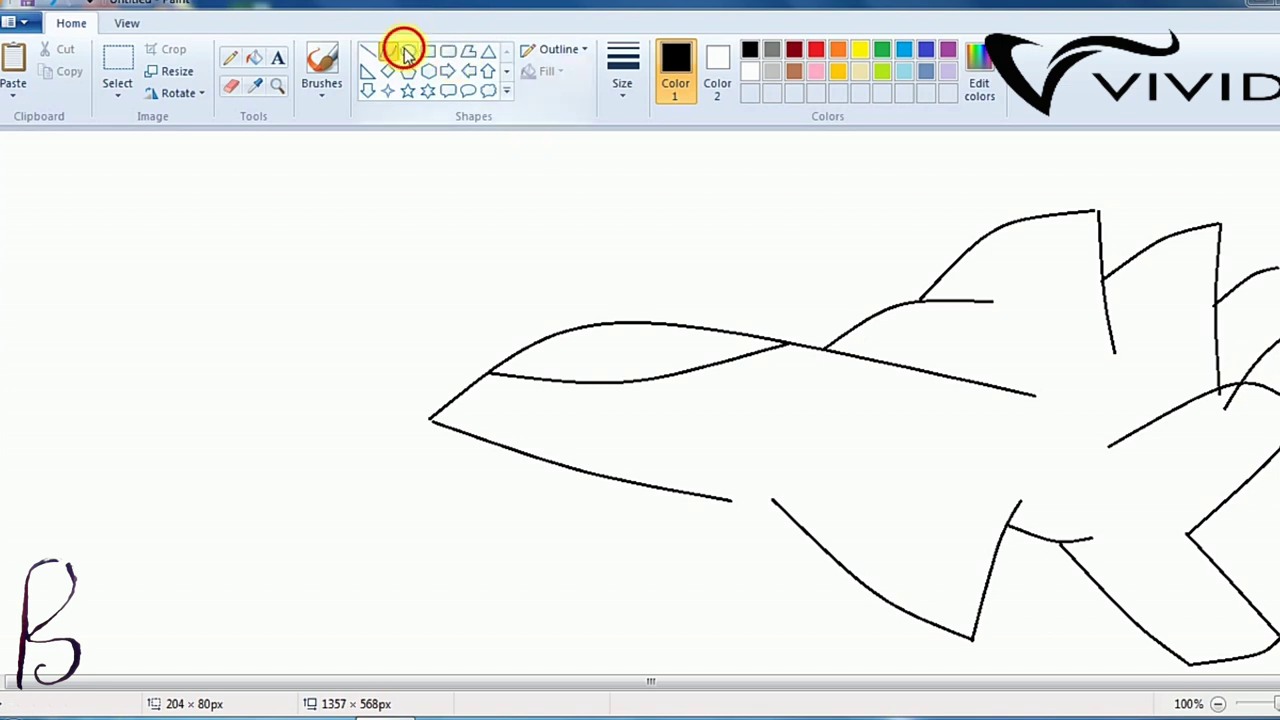
pyautogui.click(406, 51)
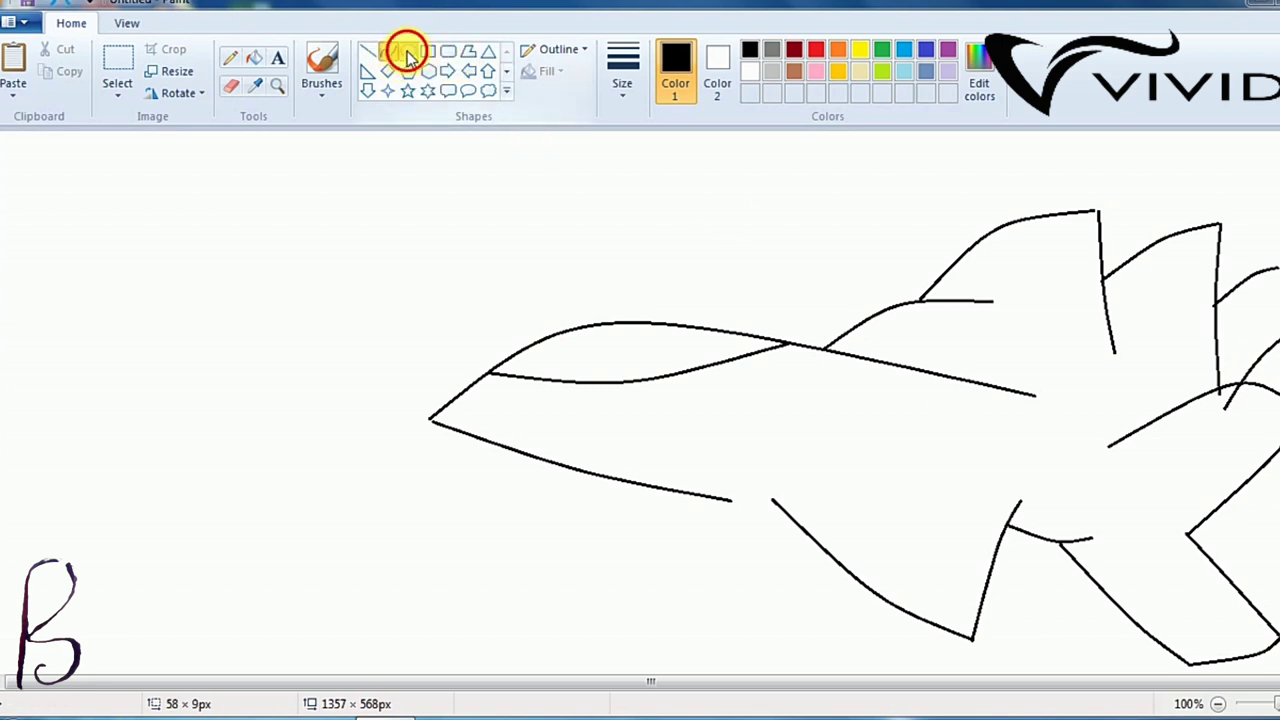
pyautogui.moveTo(725, 502); pyautogui.dragTo(764, 497)
pyautogui.click(770, 513)
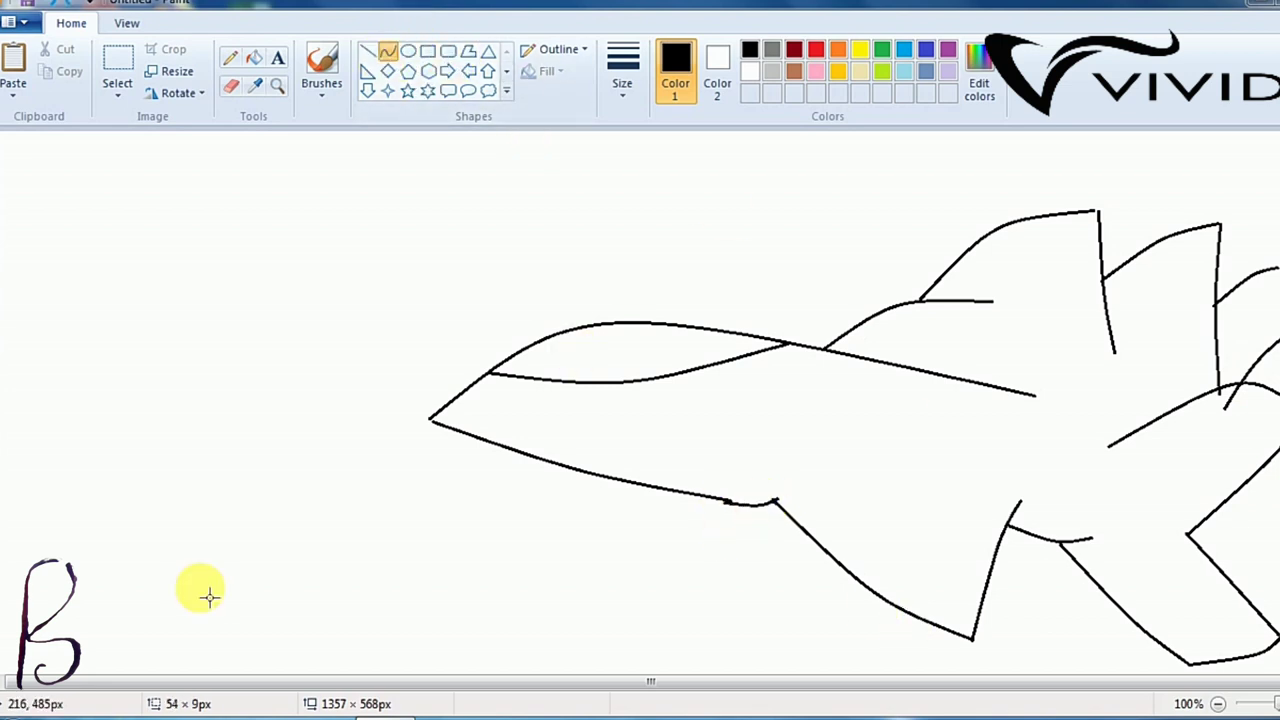
# - Erase the surplus ends of the upper fuselage line, the short curve behind the wing, the rear fin lines and the rear fuselage arch
pyautogui.click(407, 50)
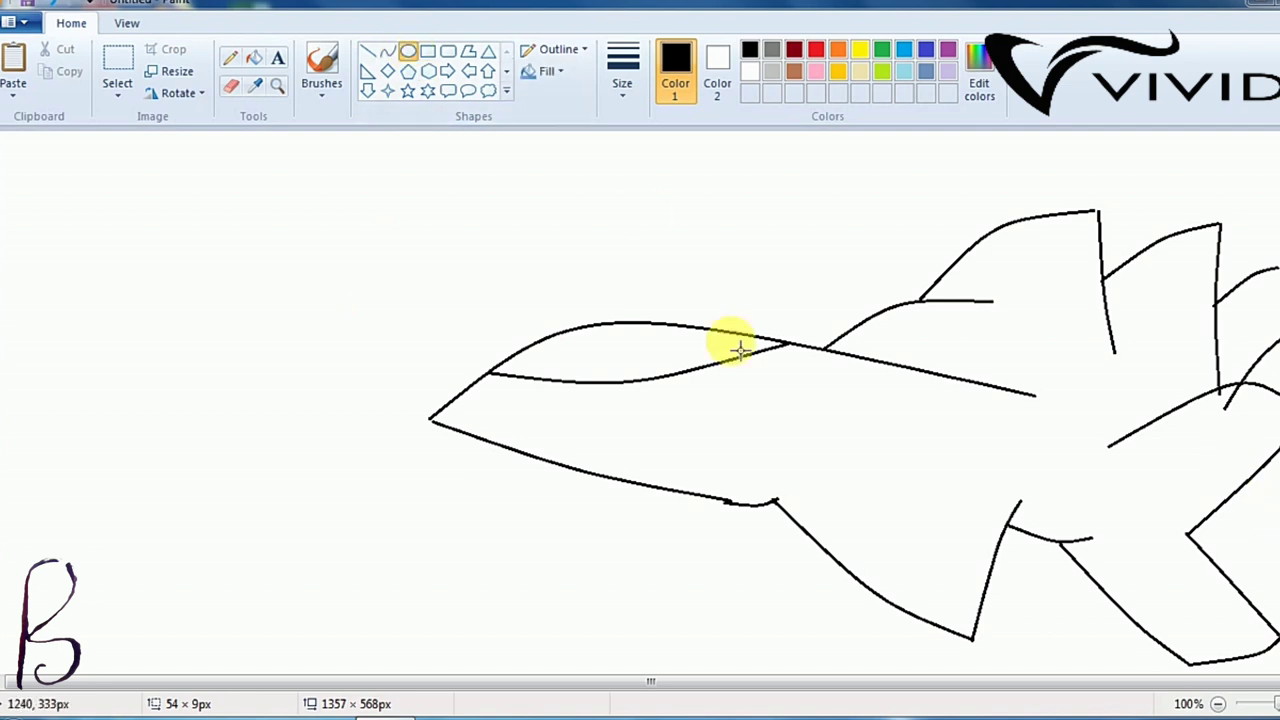
pyautogui.click(231, 85)
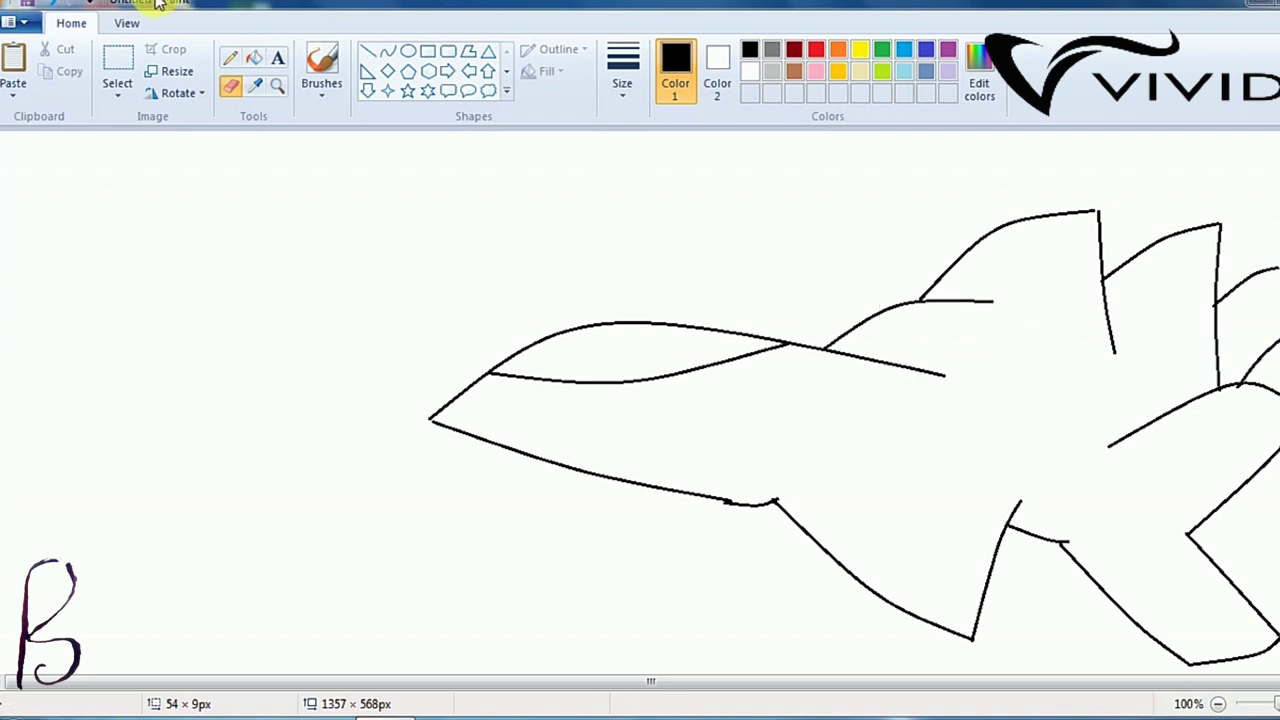
pyautogui.moveTo(1117, 443); pyautogui.dragTo(1156, 430)
# - Draw two thin parallel lines about 37 × 33 px and 35 × 32 px below the wing's front corner as the landing gear strut
pyautogui.click(388, 50)
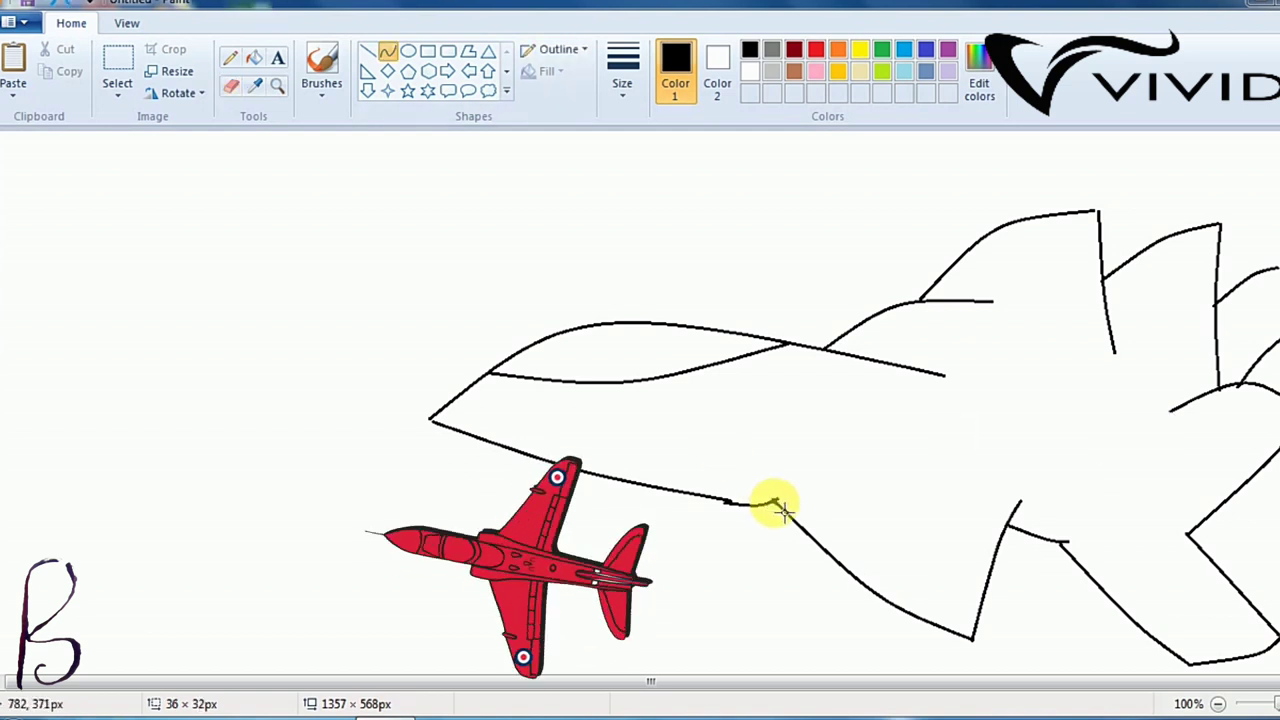
pyautogui.moveTo(776, 500); pyautogui.dragTo(758, 531)
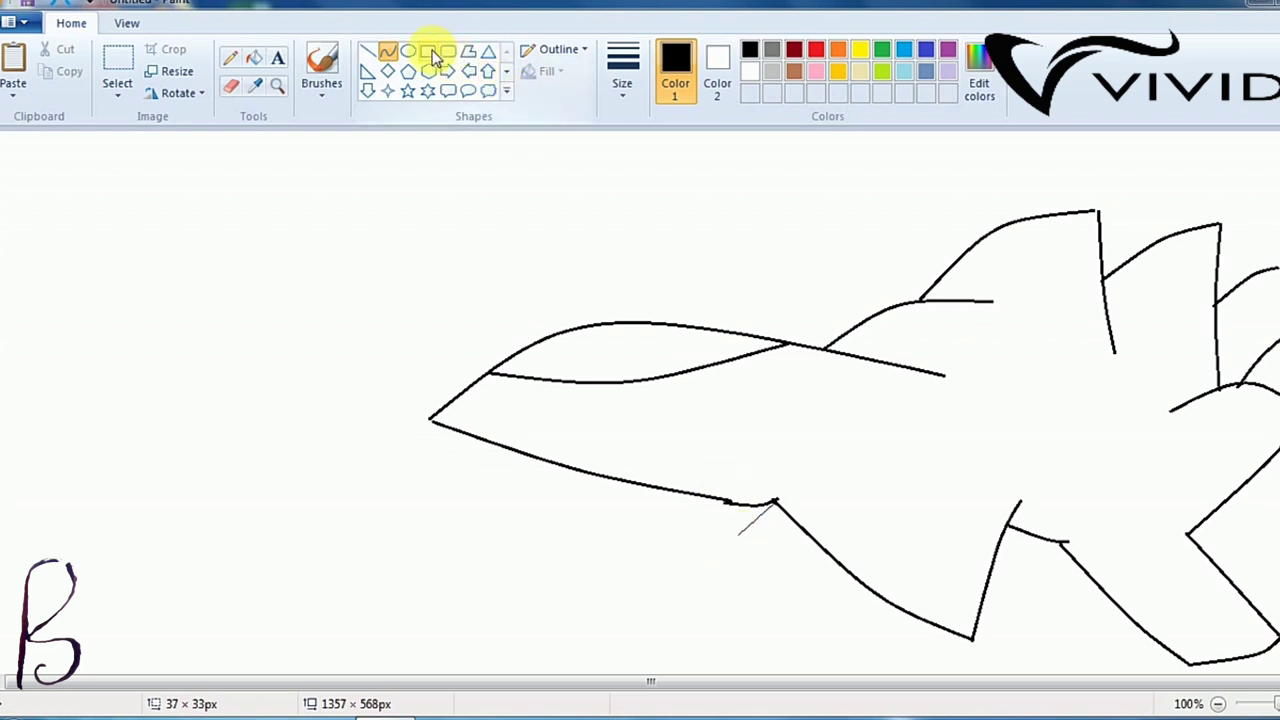
pyautogui.click(642, 272)
pyautogui.moveTo(789, 517); pyautogui.dragTo(753, 547)
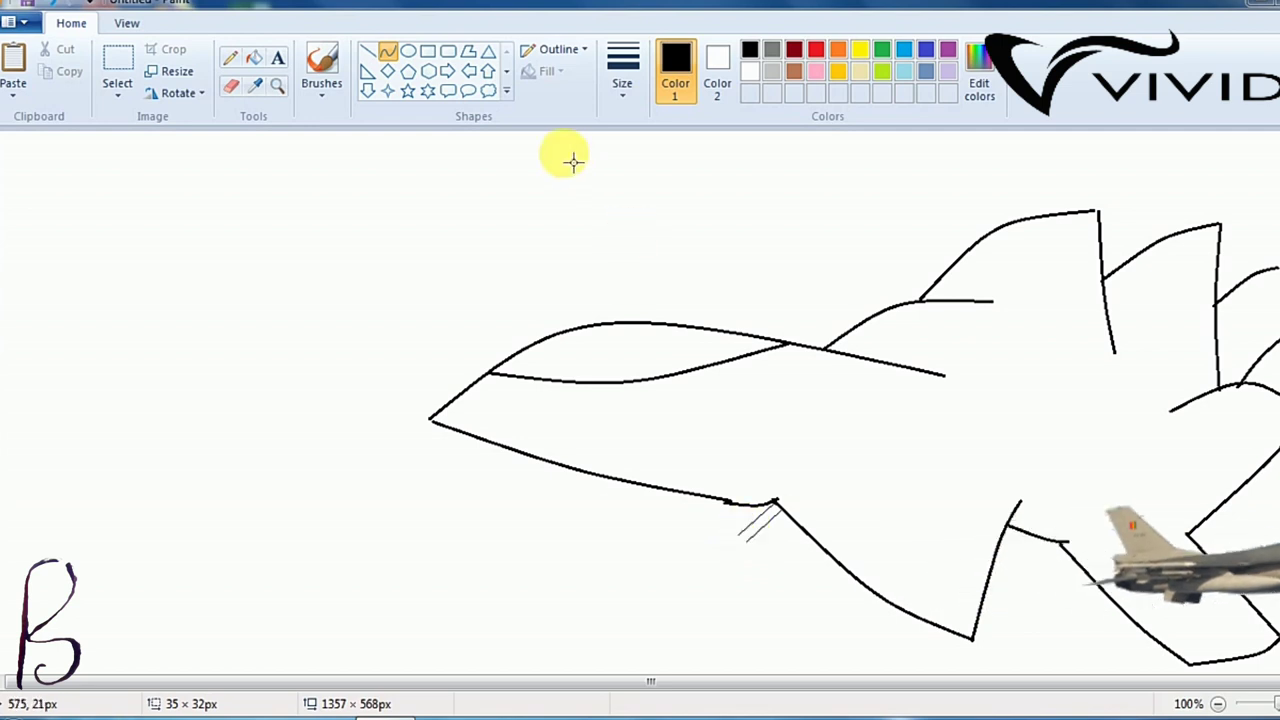
# - Draw a wheel at the strut's lower end from an oval about 29 × 38 px and an inner oval about 23 × 24 px
pyautogui.click(408, 51)
pyautogui.moveTo(733, 538); pyautogui.dragTo(760, 573)
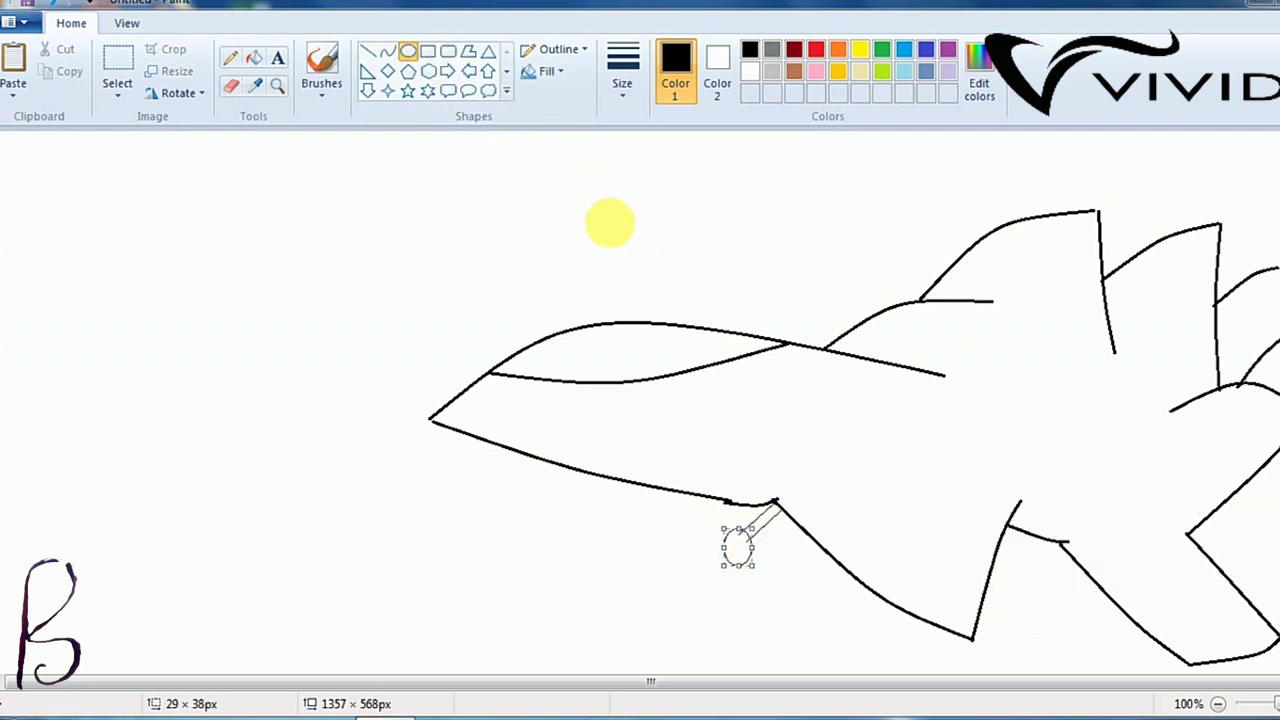
pyautogui.click(411, 52)
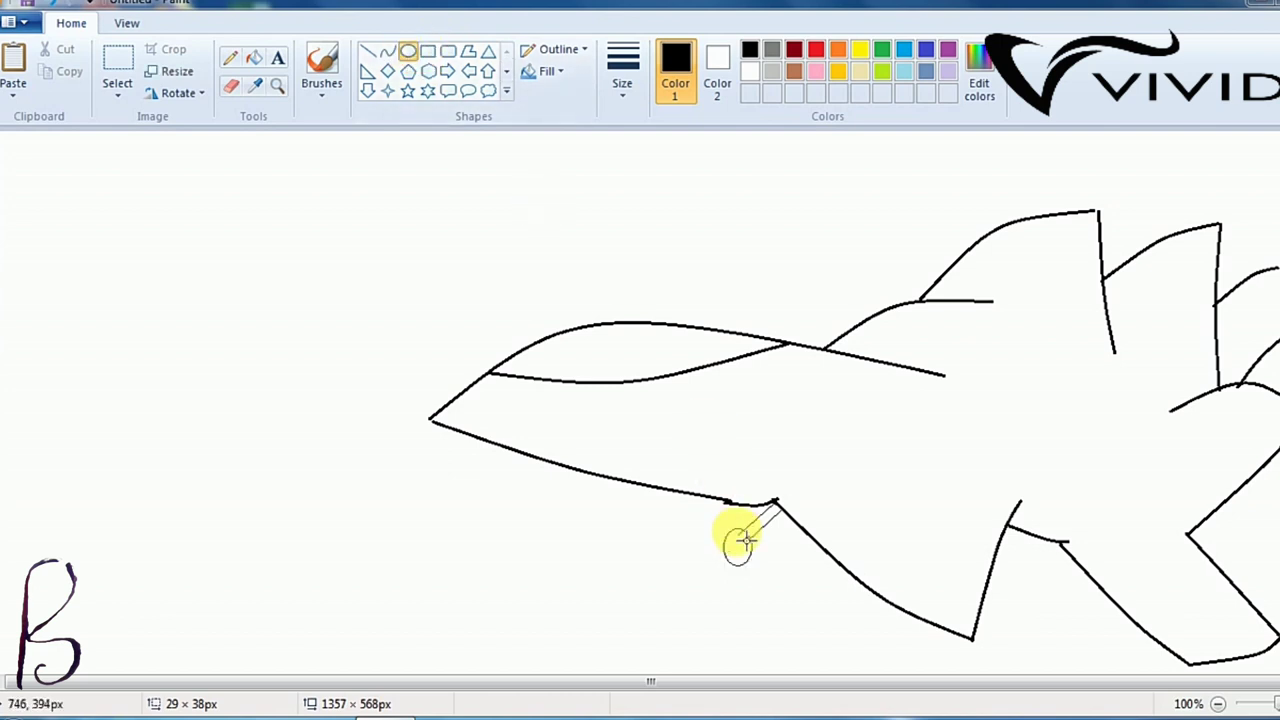
pyautogui.moveTo(748, 556); pyautogui.dragTo(736, 541)
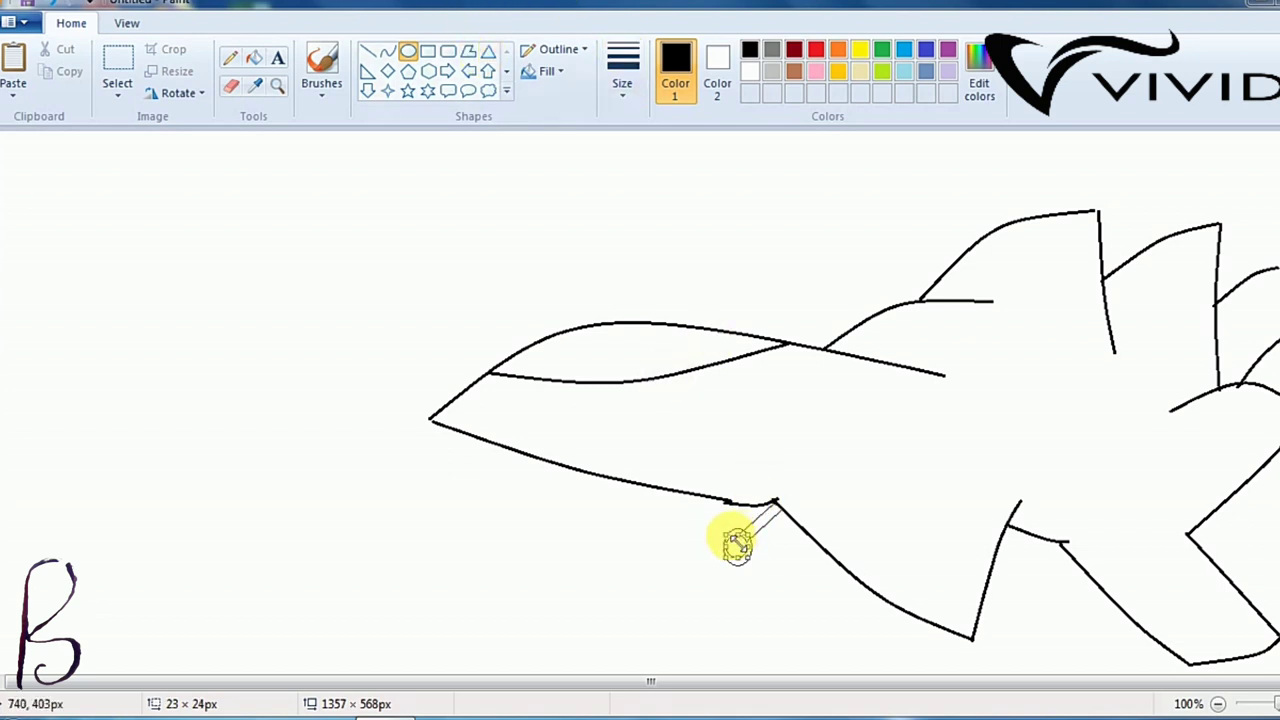
# - Centre the wheel's inner oval, and fill the jet's fuselage, wings and fins with light grey
pyautogui.moveTo(733, 542); pyautogui.dragTo(733, 538)
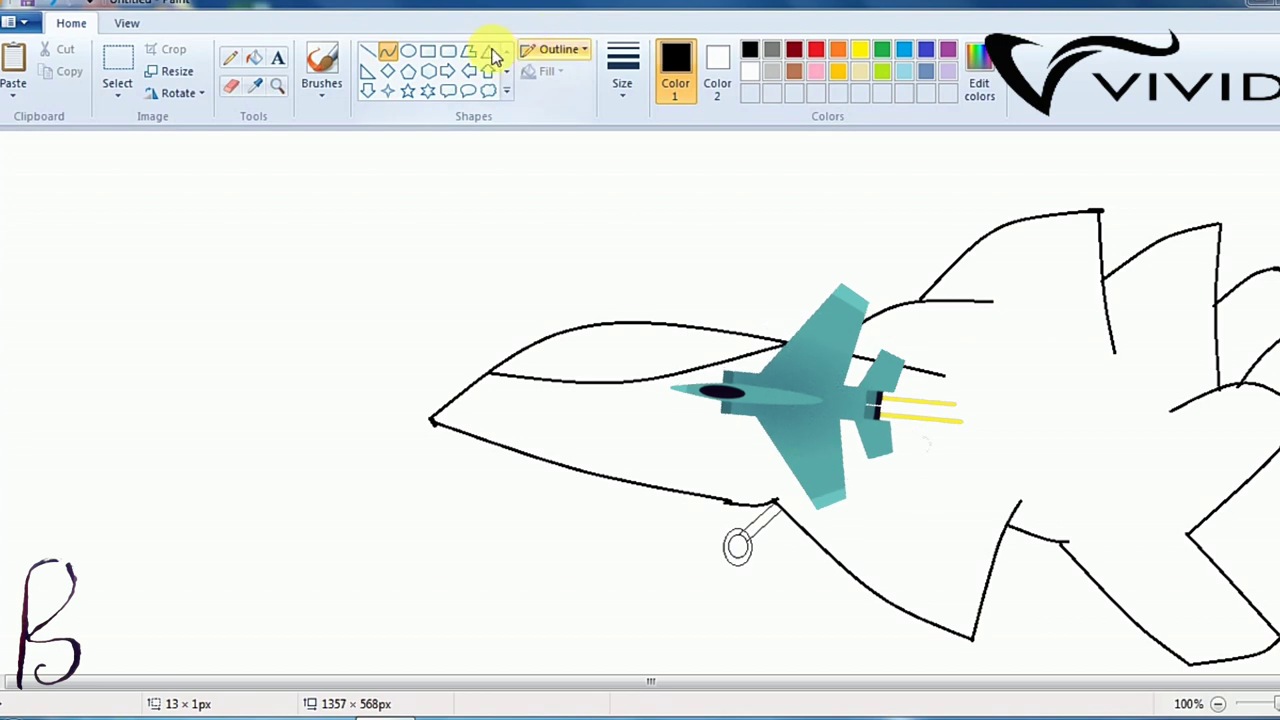
pyautogui.click(411, 52)
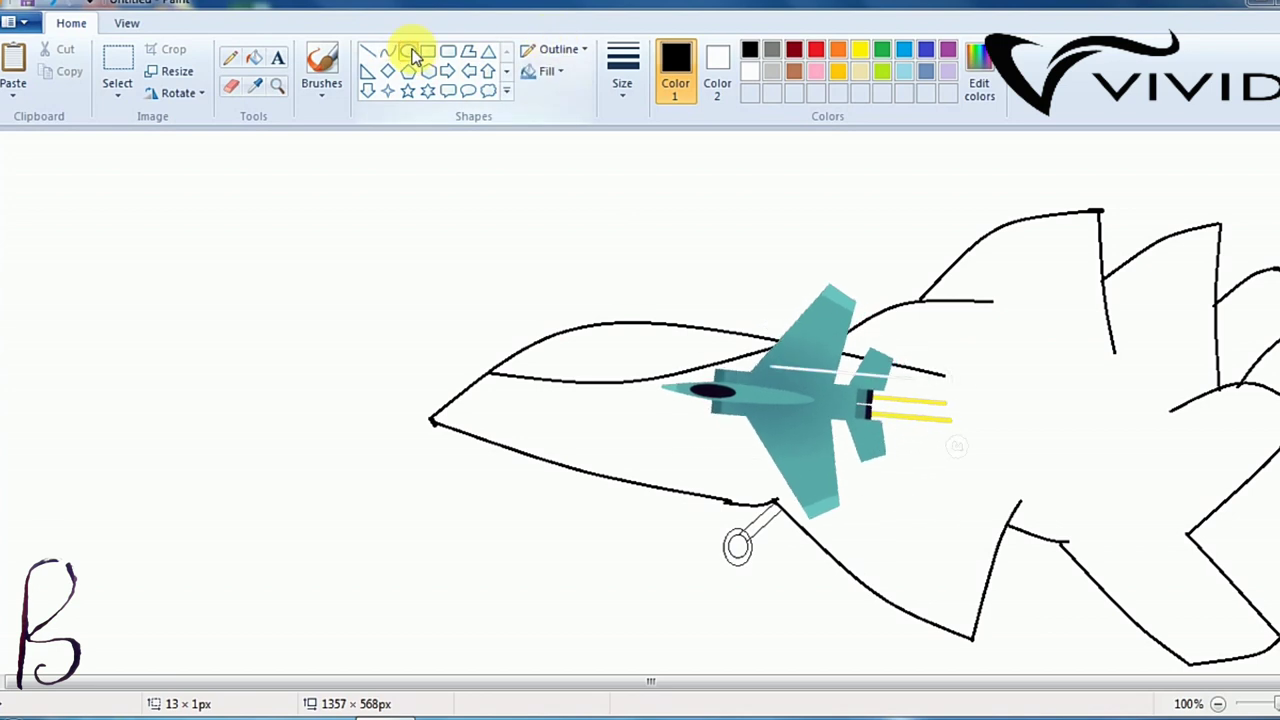
pyautogui.click(254, 58)
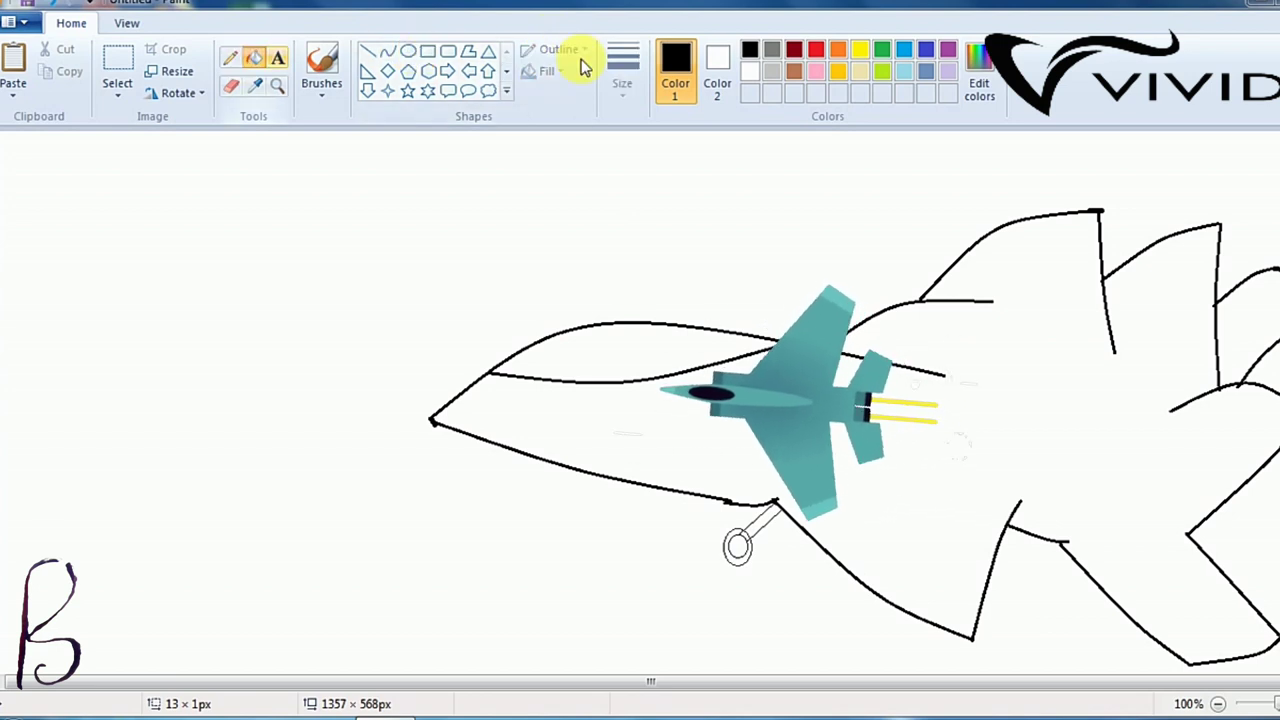
pyautogui.click(772, 71)
pyautogui.click(820, 400)
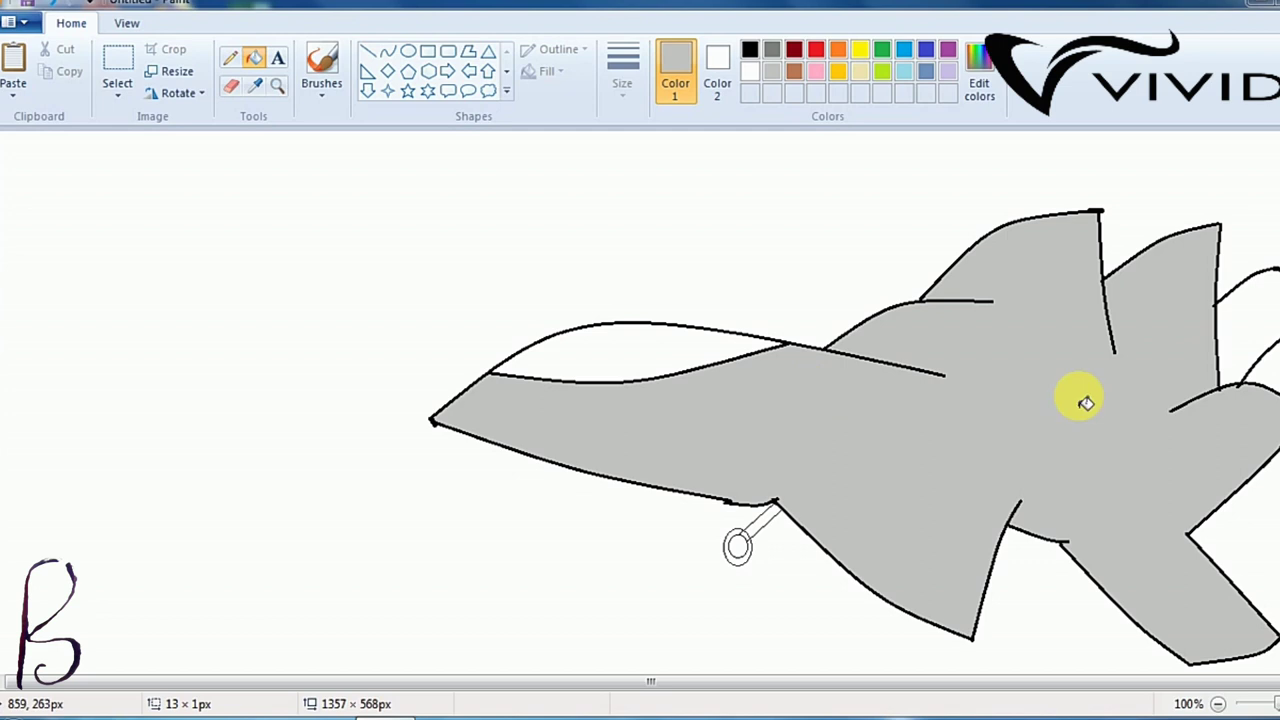
pyautogui.click(1252, 338)
# - Fill the wheel ring and landing gear strut with black and the cockpit canopy with dark grey
pyautogui.click(750, 49)
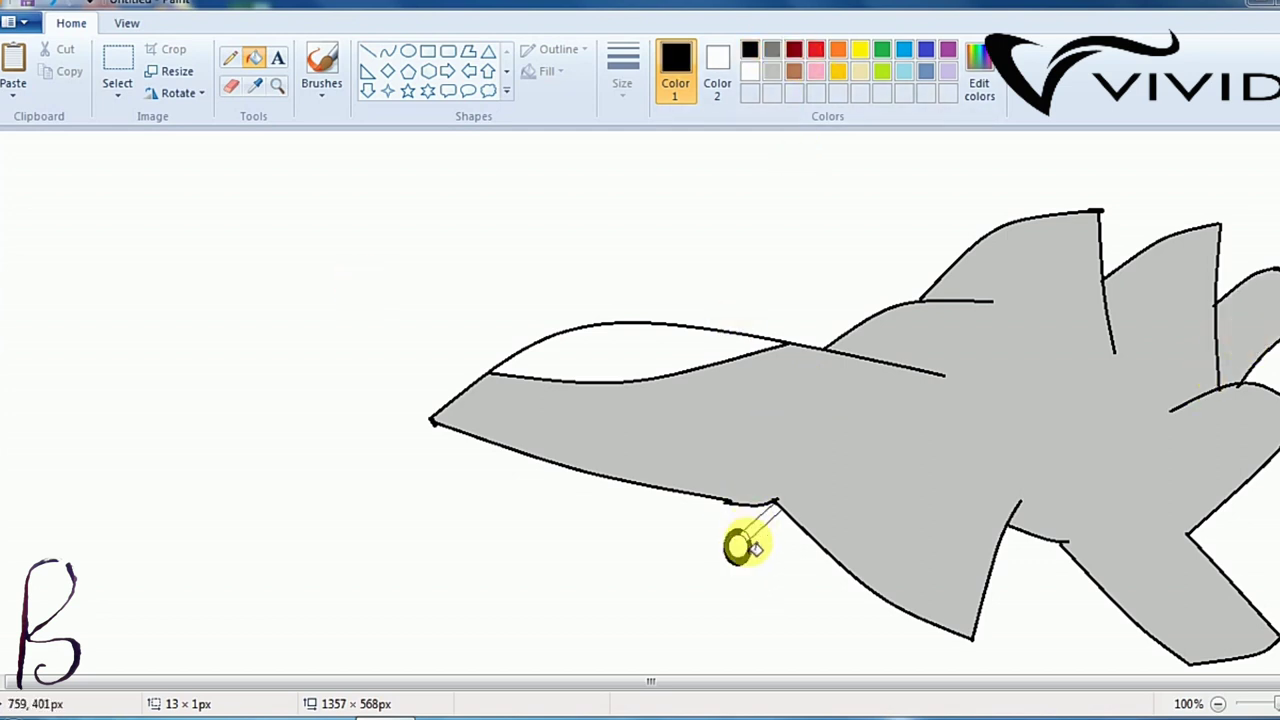
pyautogui.click(770, 519)
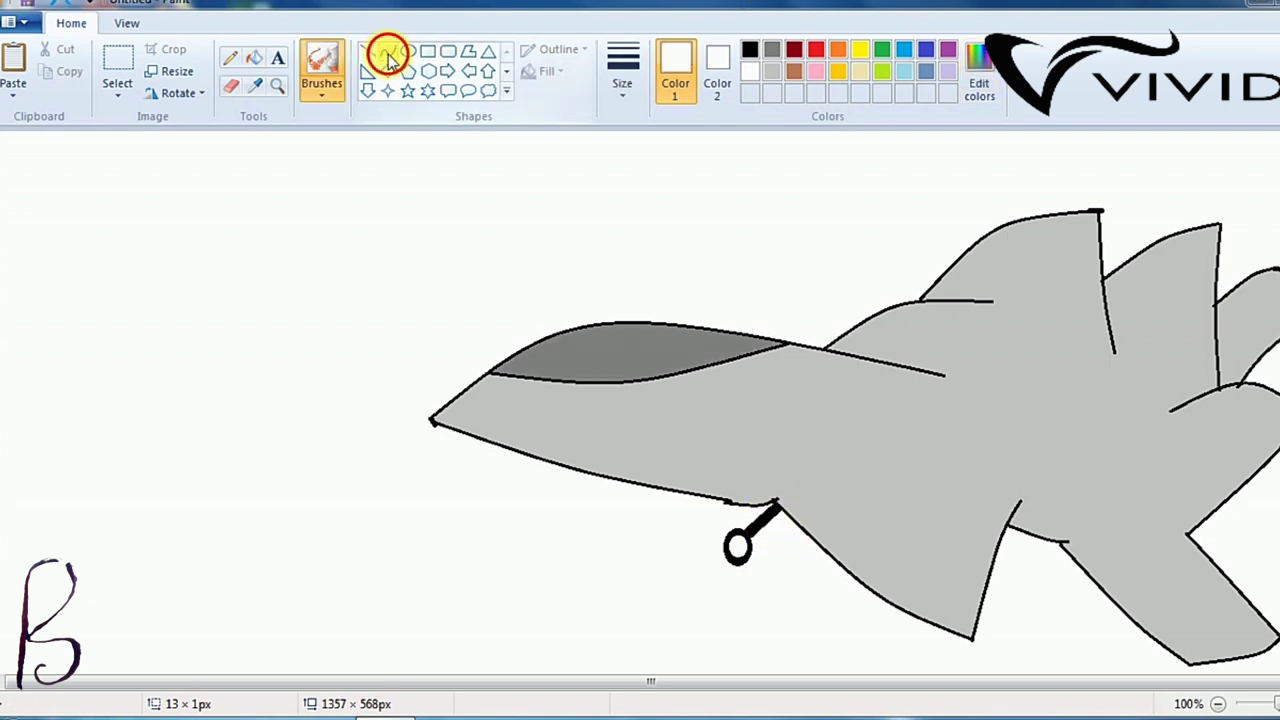
# - Draw a white curve about 148 × 49 px inside the canopy's upper front edge and fill the strip above it with white
pyautogui.click(389, 51)
pyautogui.click(628, 98)
pyautogui.click(631, 140)
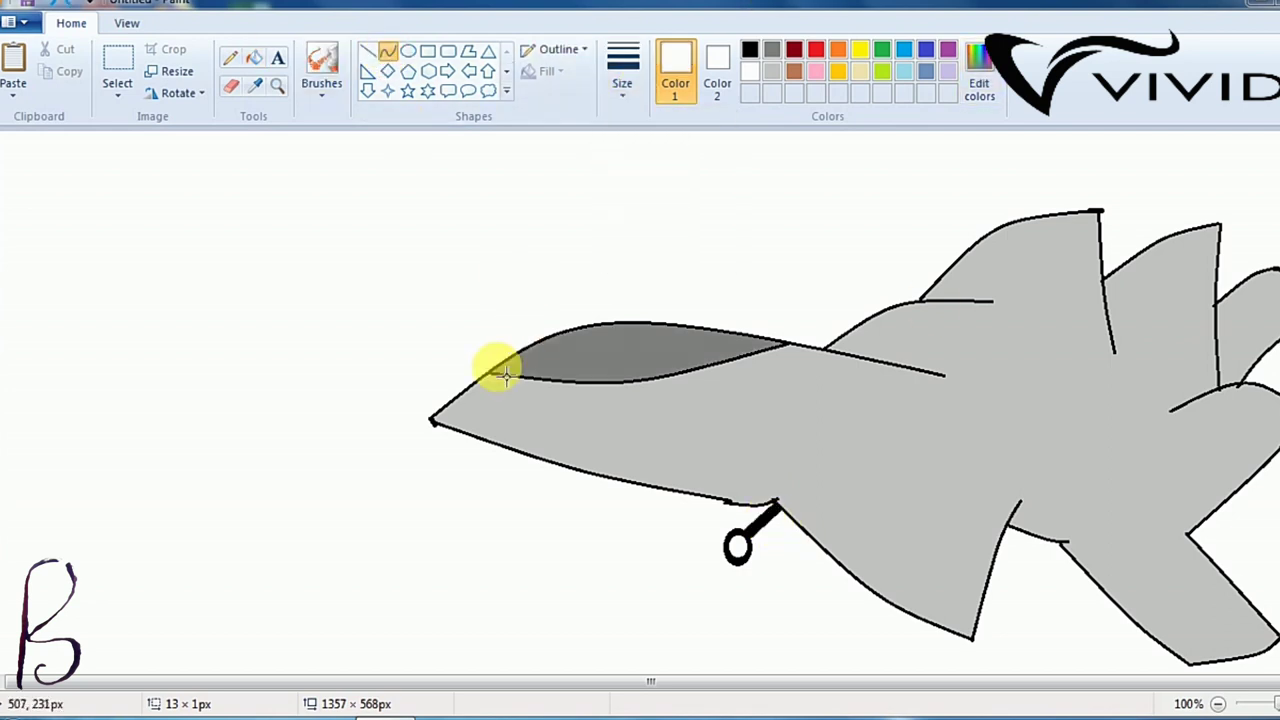
pyautogui.moveTo(490, 375); pyautogui.dragTo(636, 327)
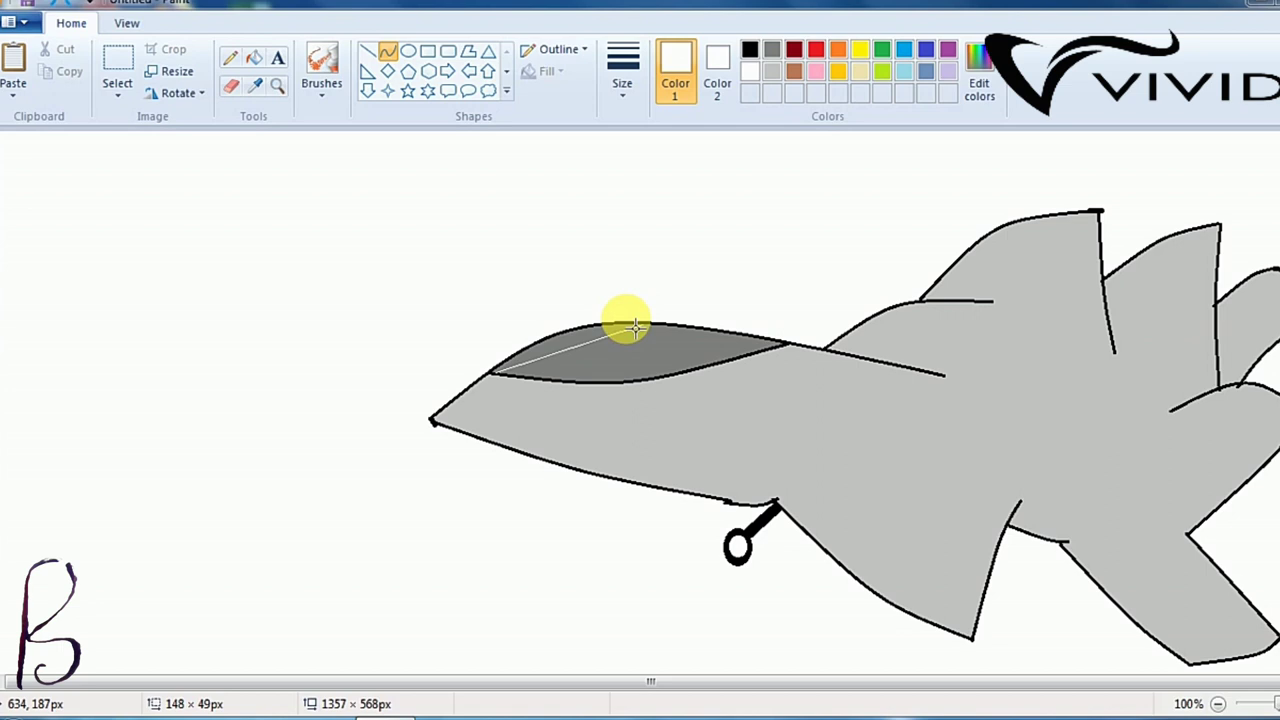
pyautogui.moveTo(634, 338); pyautogui.dragTo(606, 335)
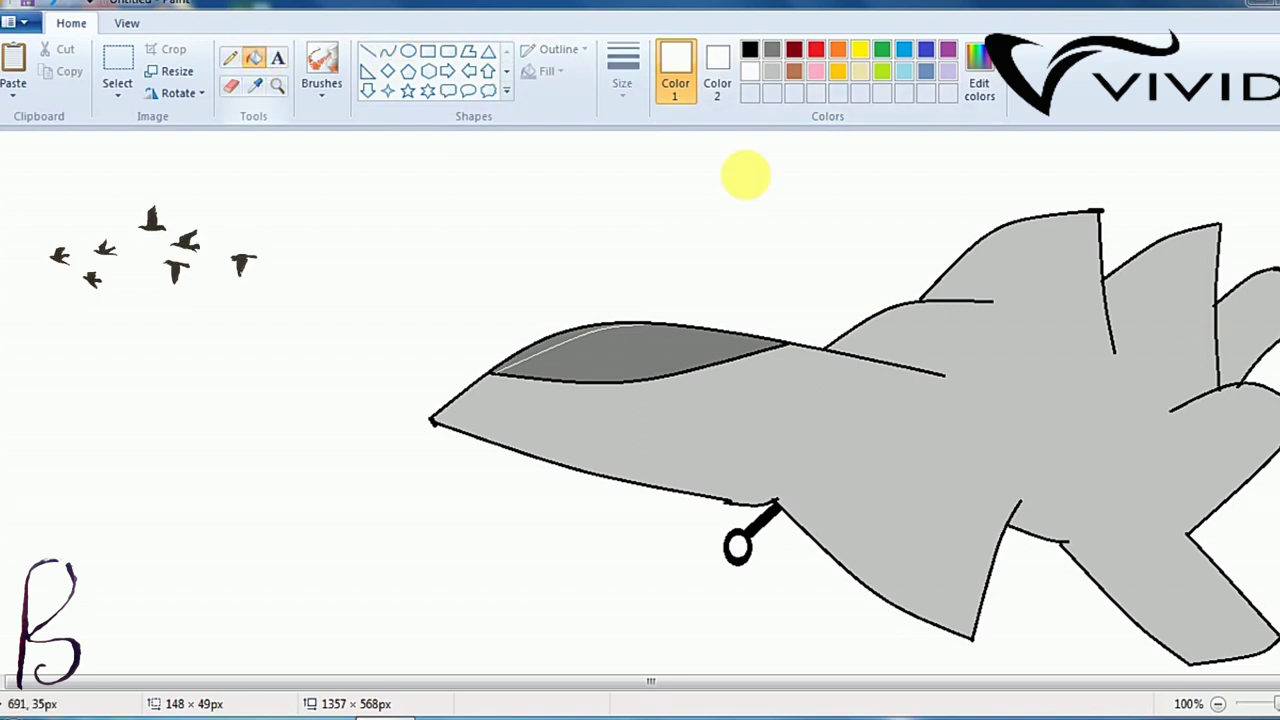
pyautogui.click(254, 57)
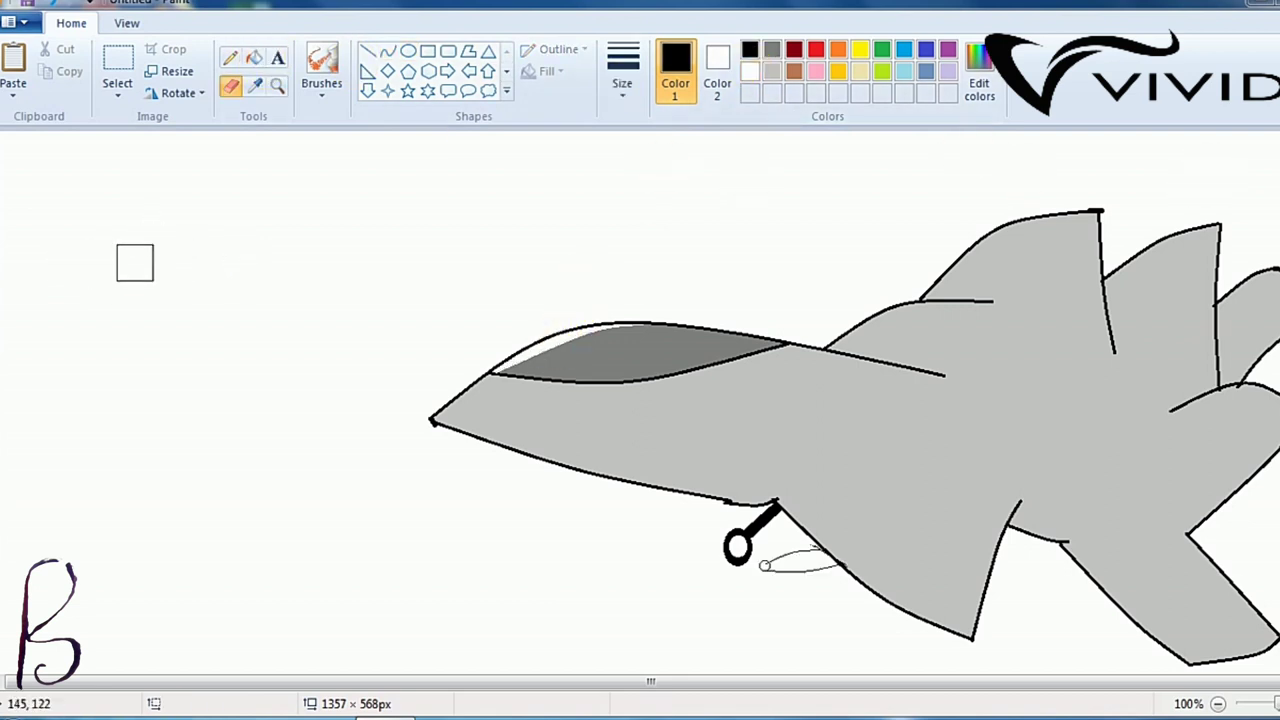
# - Paste two more missile copies and place them in a staggered row along the front wing's leading edge, below the first missile
pyautogui.click(22, 104)
pyautogui.click(35, 114)
pyautogui.moveTo(86, 191); pyautogui.dragTo(859, 612)
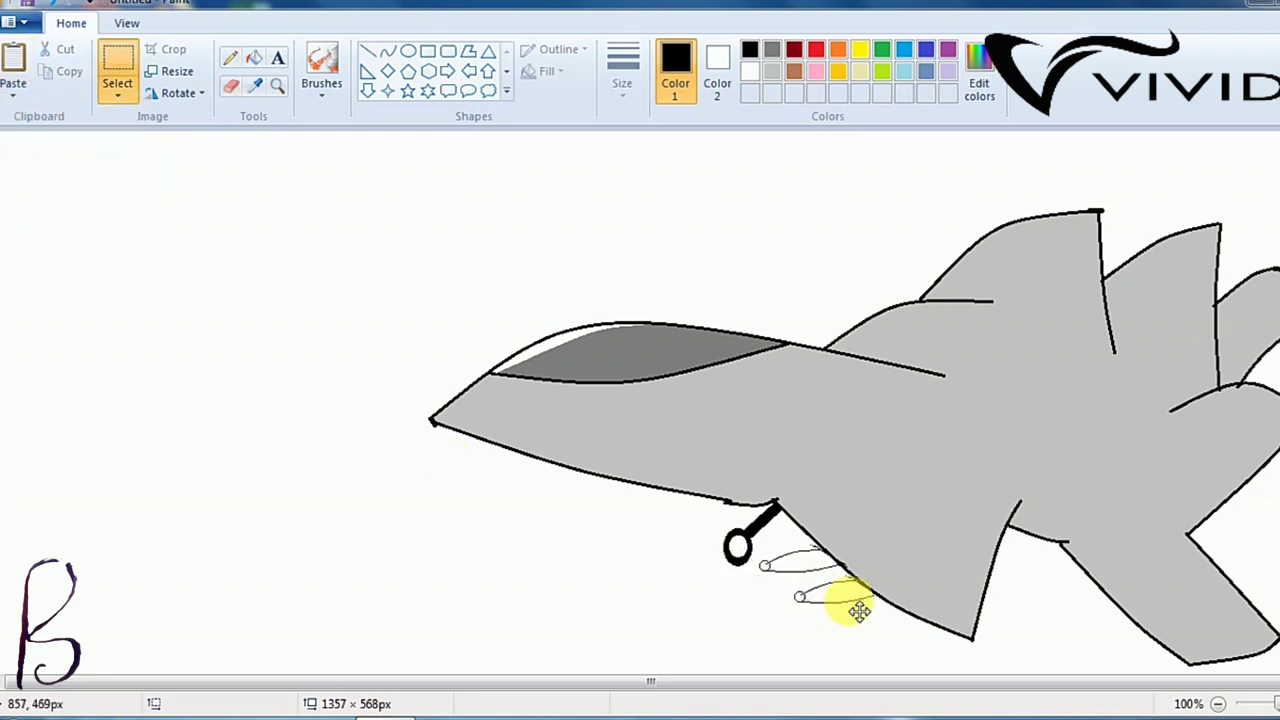
pyautogui.click(16, 92)
pyautogui.click(40, 118)
pyautogui.moveTo(100, 192); pyautogui.dragTo(903, 625)
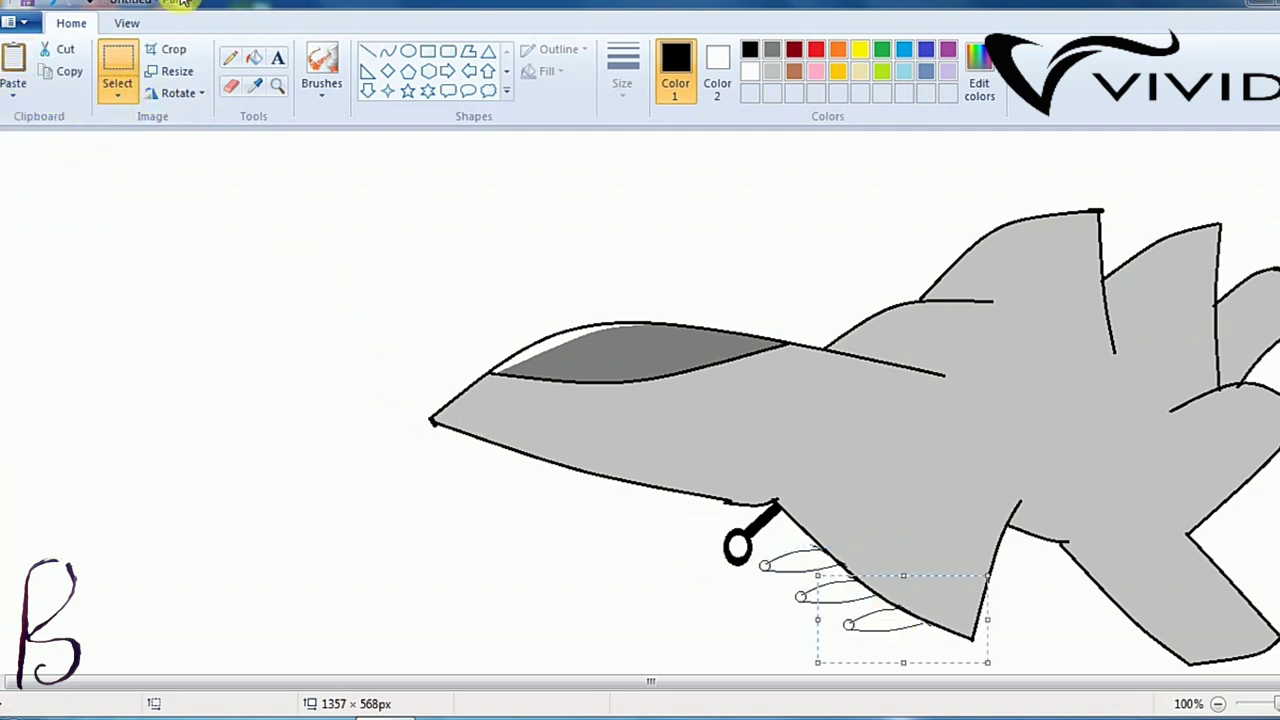
# - Paste three missile copies and place them in a staggered row along the rear wing's leading edge
pyautogui.click(14, 95)
pyautogui.click(30, 114)
pyautogui.moveTo(137, 194); pyautogui.dragTo(1080, 585)
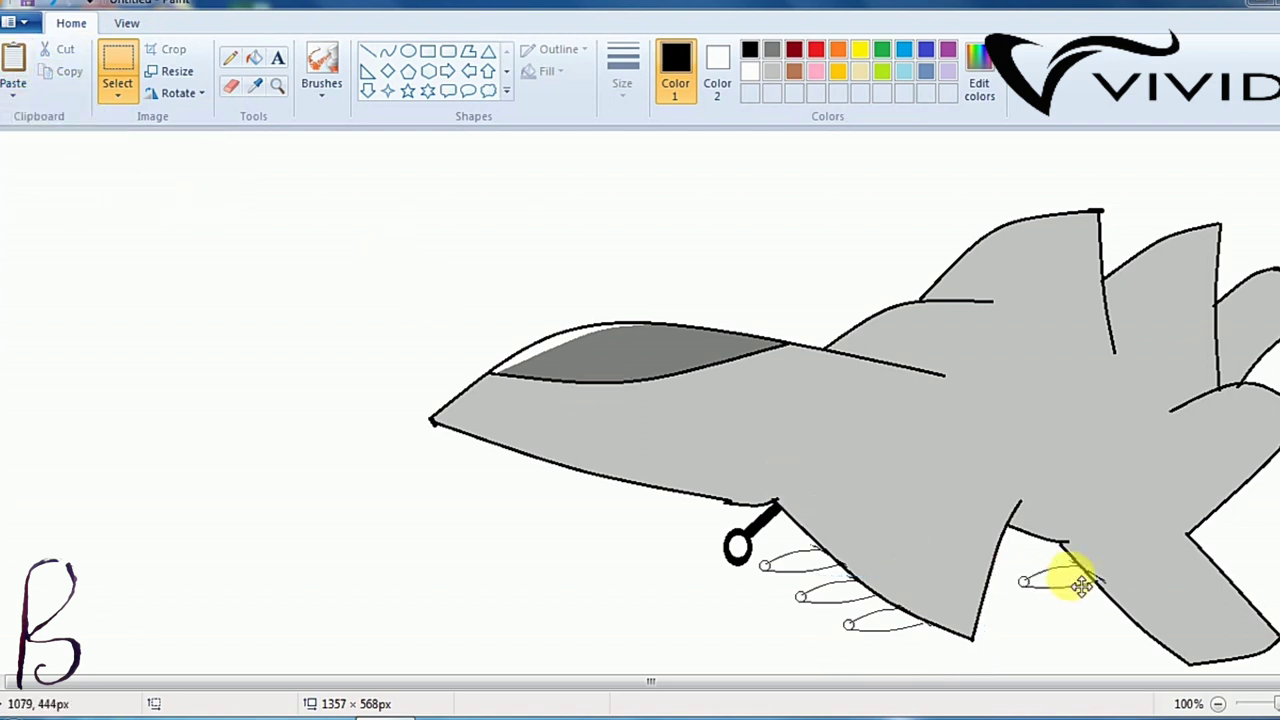
pyautogui.click(14, 95)
pyautogui.click(30, 114)
pyautogui.moveTo(49, 143); pyautogui.dragTo(1083, 599)
pyautogui.click(14, 95)
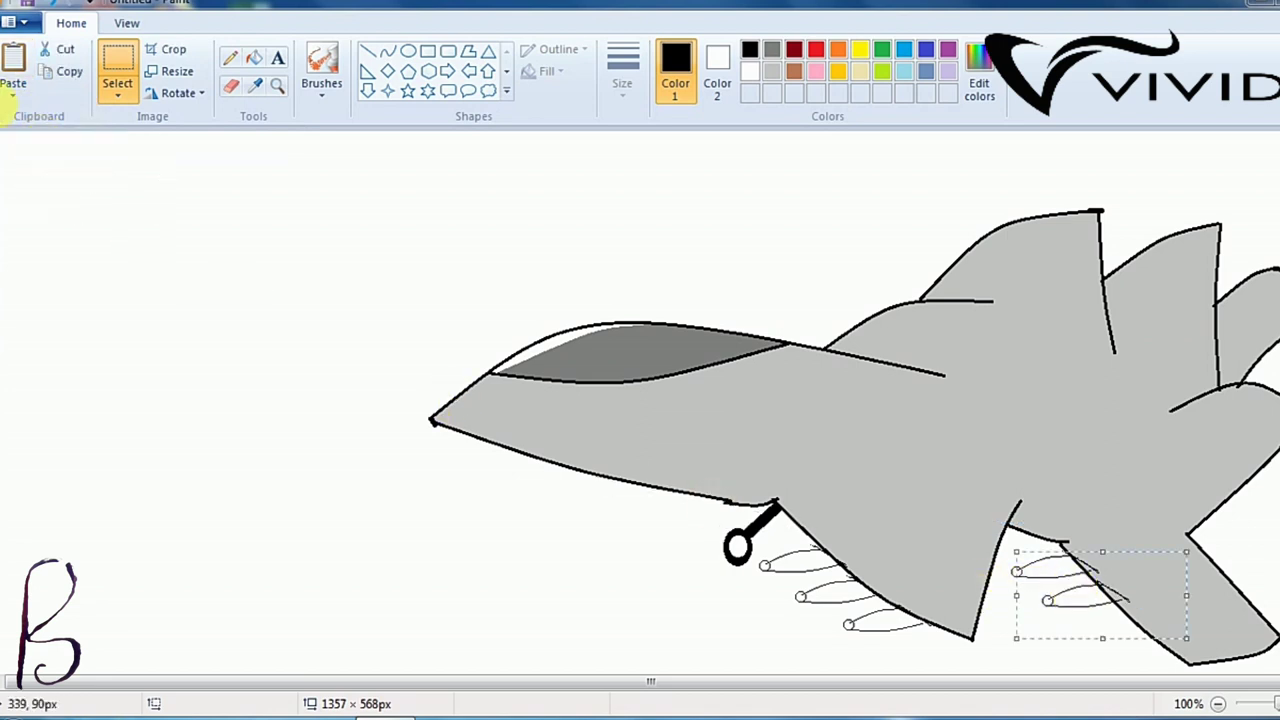
pyautogui.click(30, 114)
pyautogui.moveTo(69, 191); pyautogui.dragTo(1130, 636)
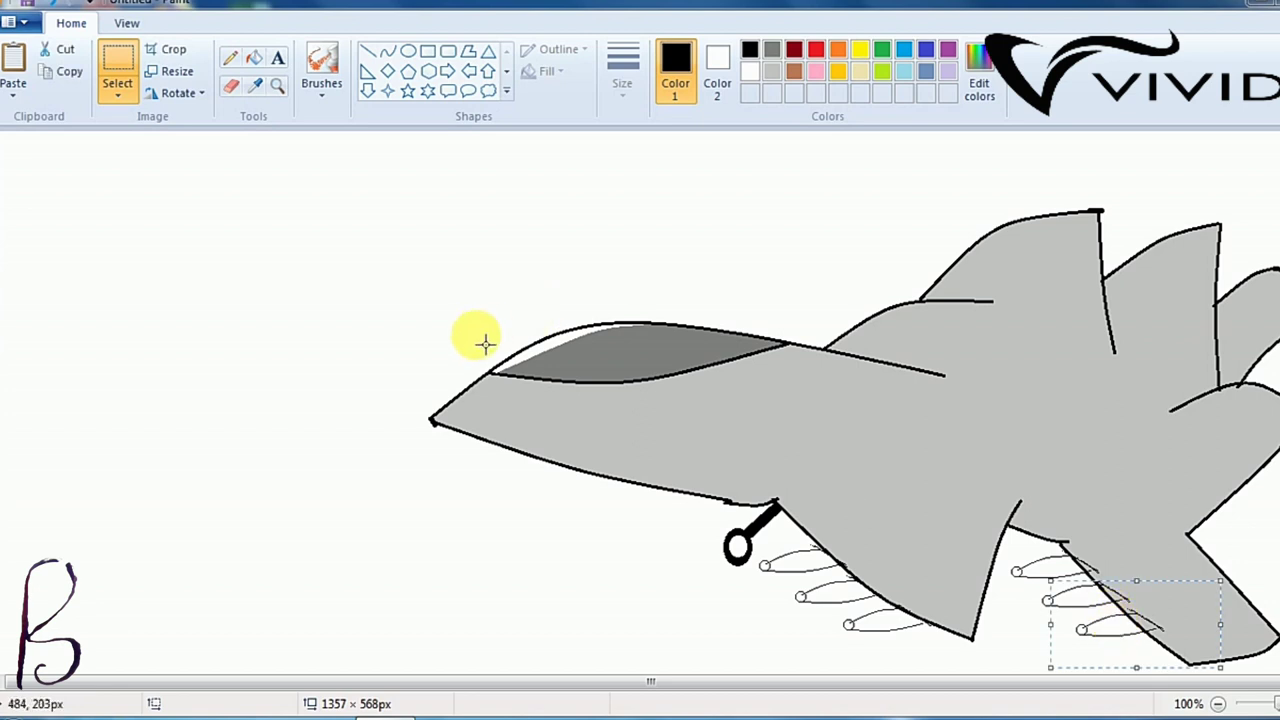
# - Erase the missile ends overlapping the rear wing, using light grey as the eraser colour
pyautogui.click(231, 86)
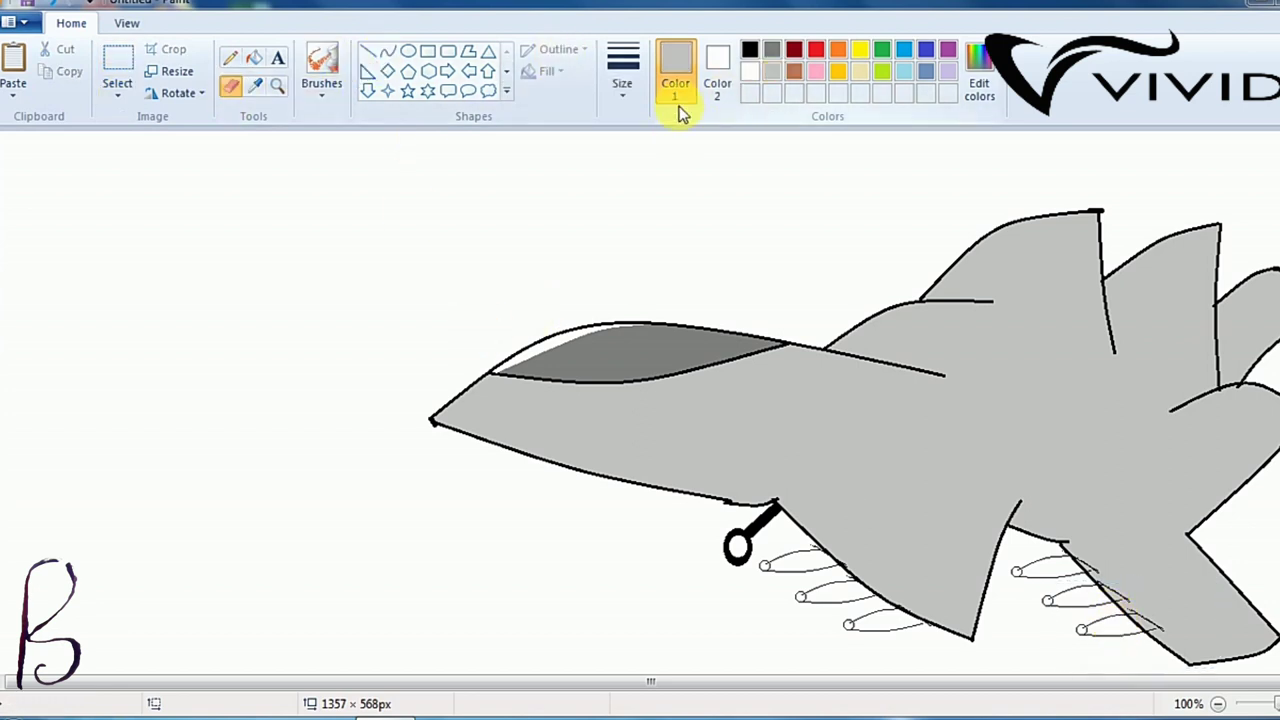
pyautogui.click(717, 72)
pyautogui.click(771, 71)
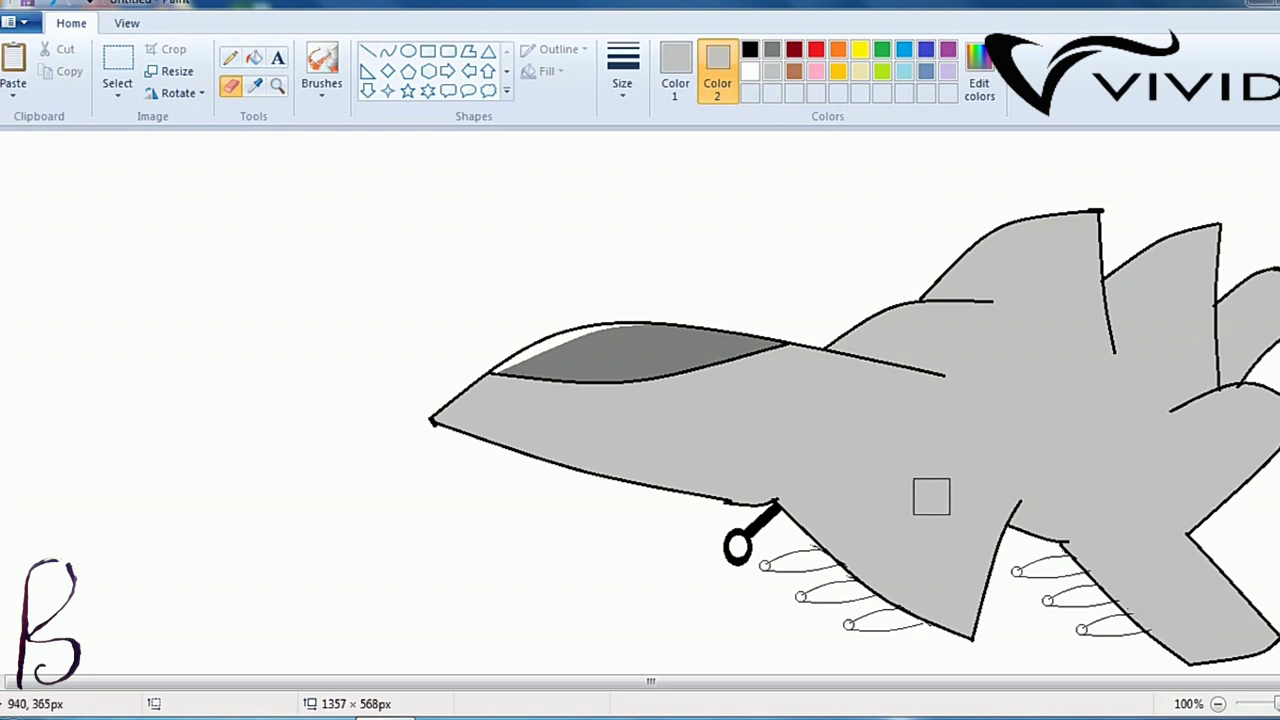
# - Fill the bodies of all six missiles under the wings with brown
pyautogui.click(675, 75)
pyautogui.click(794, 71)
pyautogui.click(254, 57)
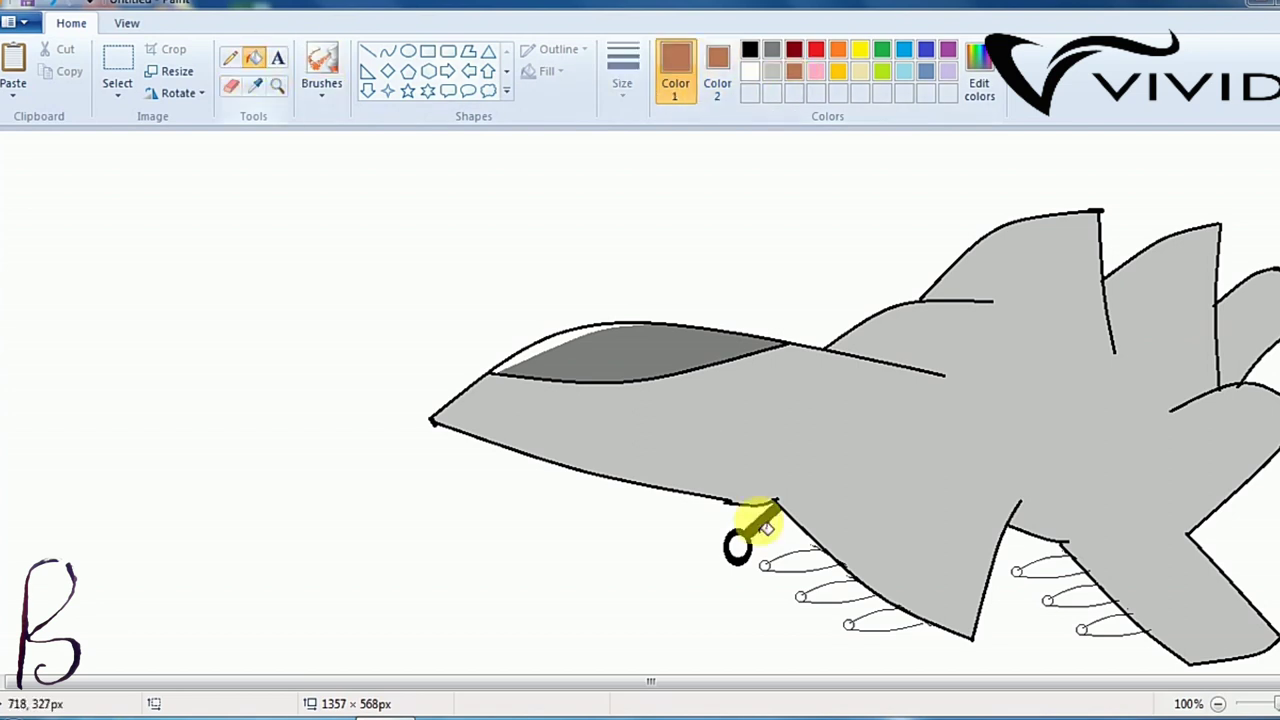
pyautogui.click(803, 562)
pyautogui.click(836, 593)
pyautogui.click(750, 51)
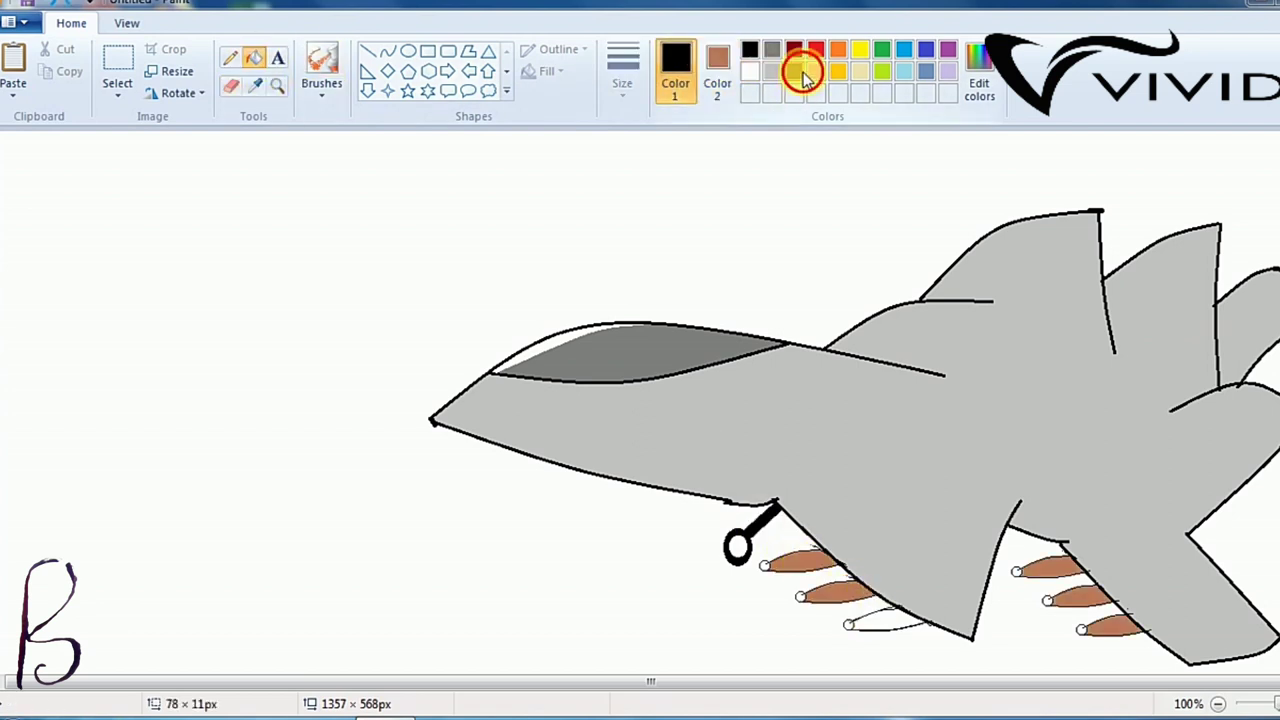
pyautogui.click(800, 73)
pyautogui.click(885, 622)
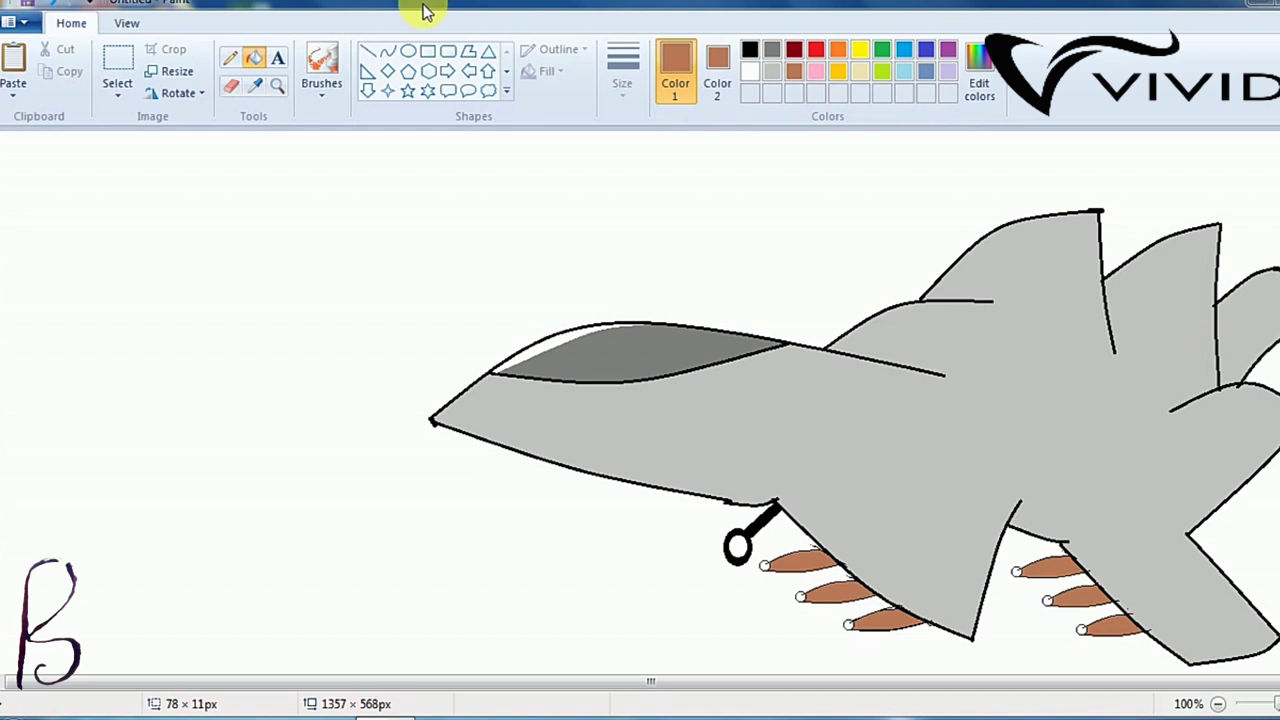
# - Fill the round tips of all six missiles with red
pyautogui.click(816, 50)
pyautogui.click(765, 566)
pyautogui.click(800, 597)
pyautogui.click(848, 626)
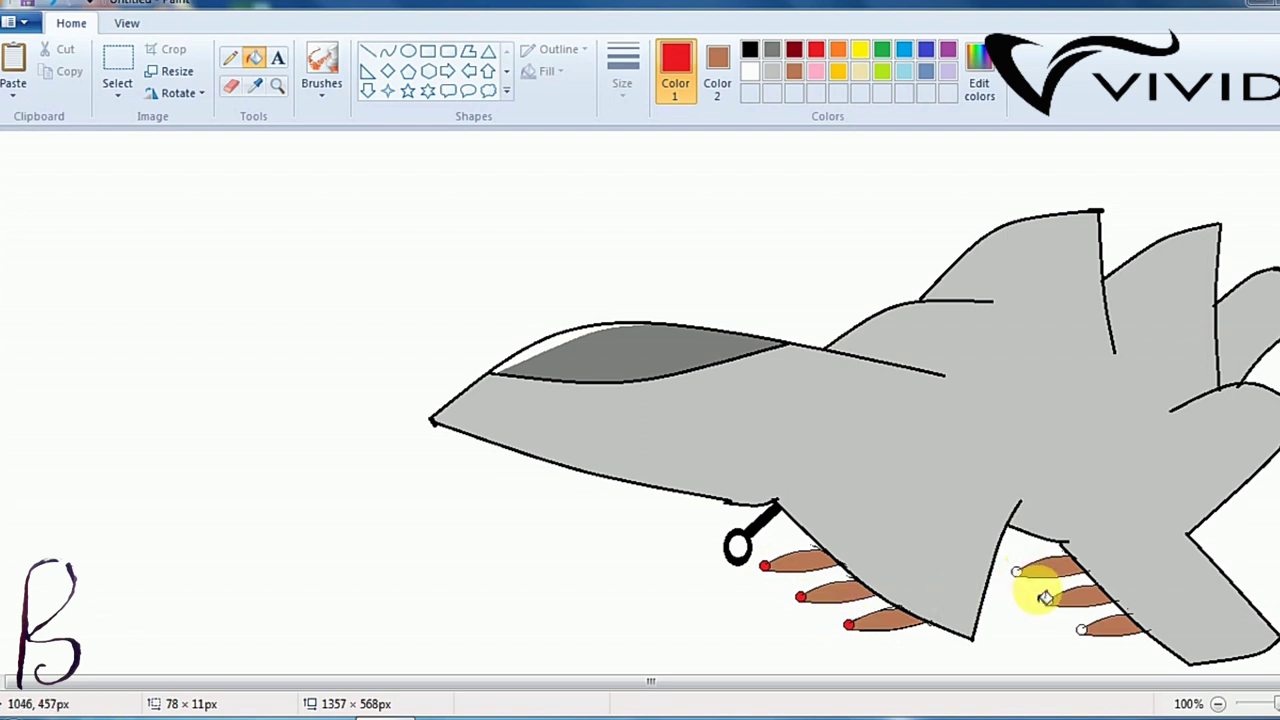
pyautogui.click(1018, 574)
pyautogui.click(1048, 601)
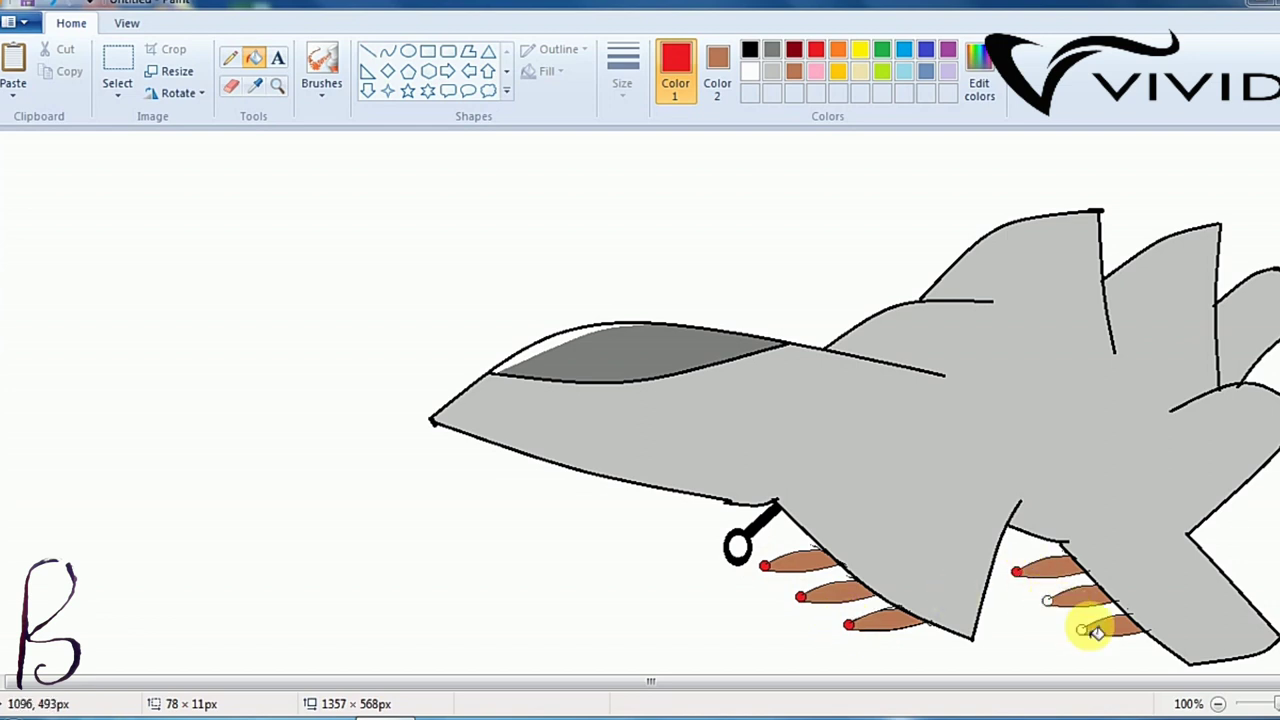
pyautogui.click(1082, 629)
# - Draw three concentric black ovals on the nose below the canopy, about 53 × 45 px, 39 × 34 px and 25 × 21 px
pyautogui.click(409, 51)
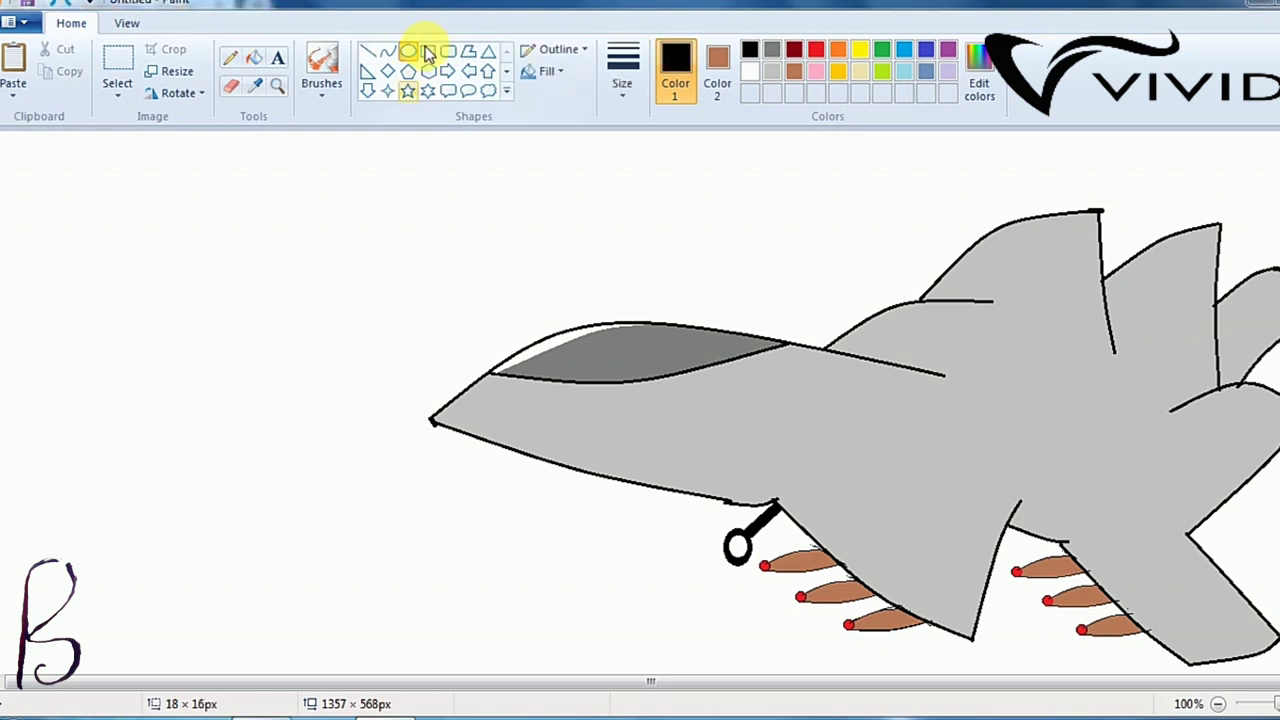
pyautogui.moveTo(542, 412); pyautogui.dragTo(594, 455)
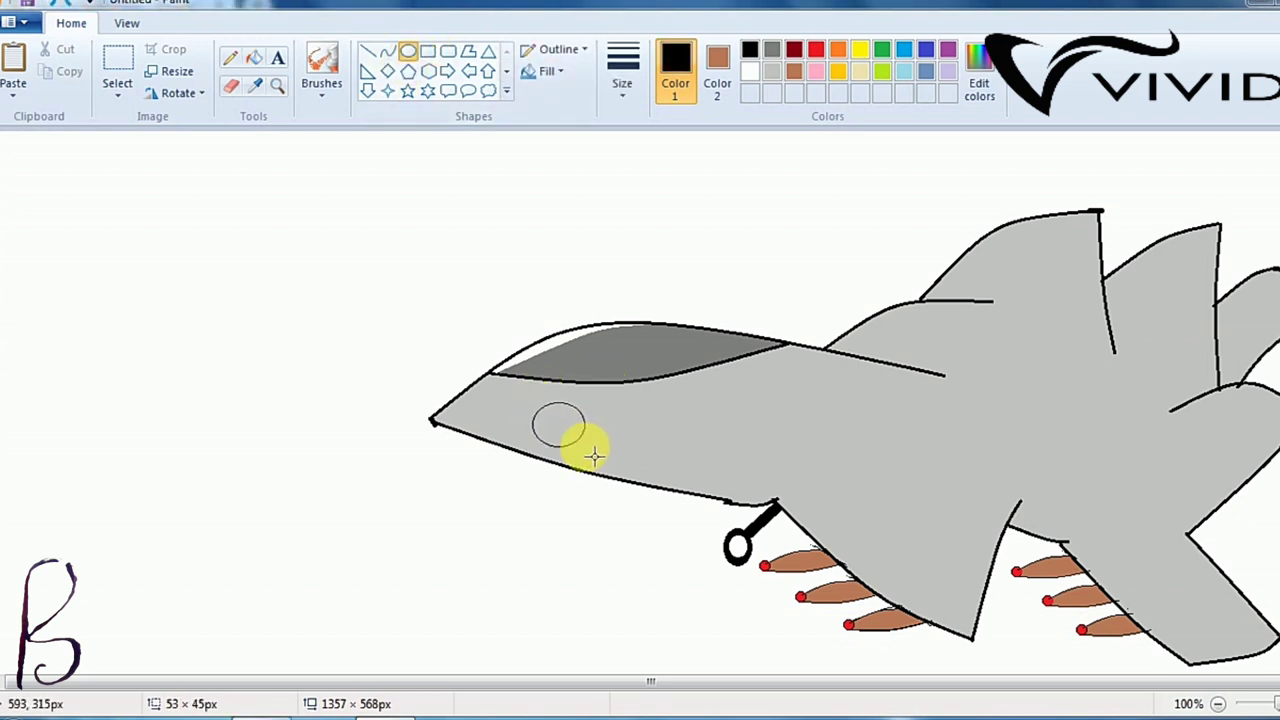
pyautogui.click(408, 50)
pyautogui.moveTo(545, 415); pyautogui.dragTo(576, 438)
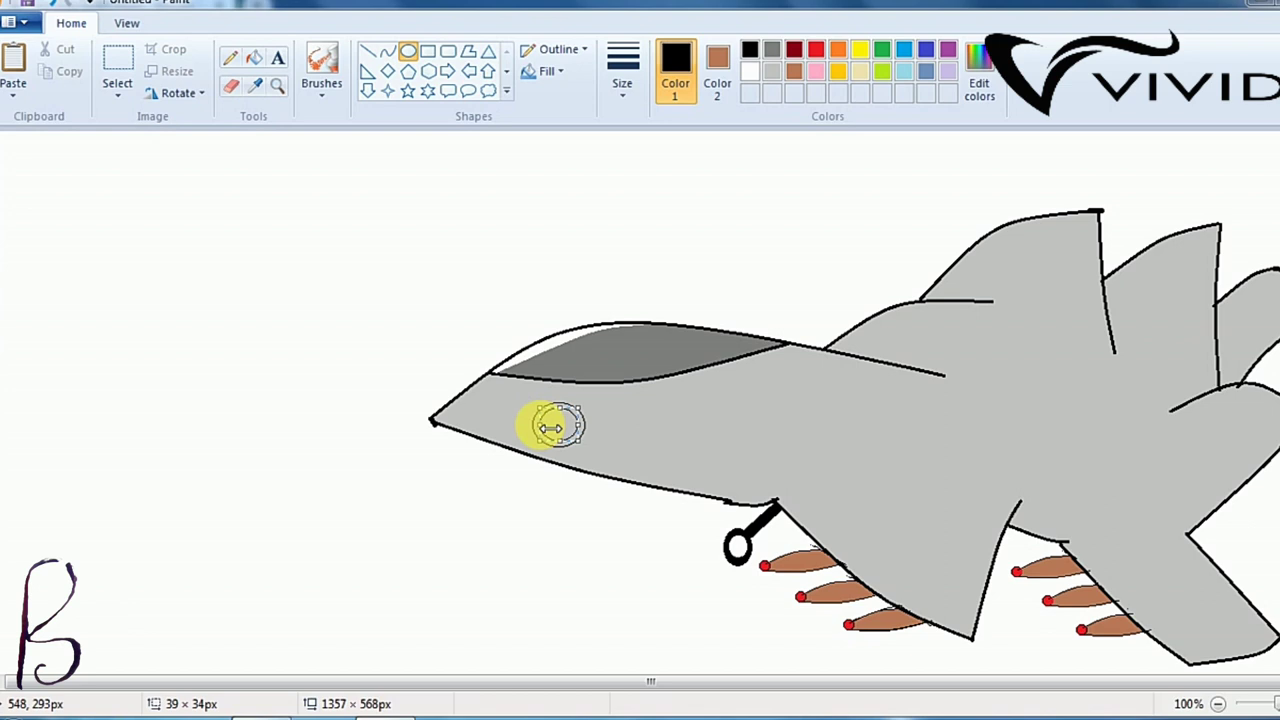
pyautogui.click(410, 52)
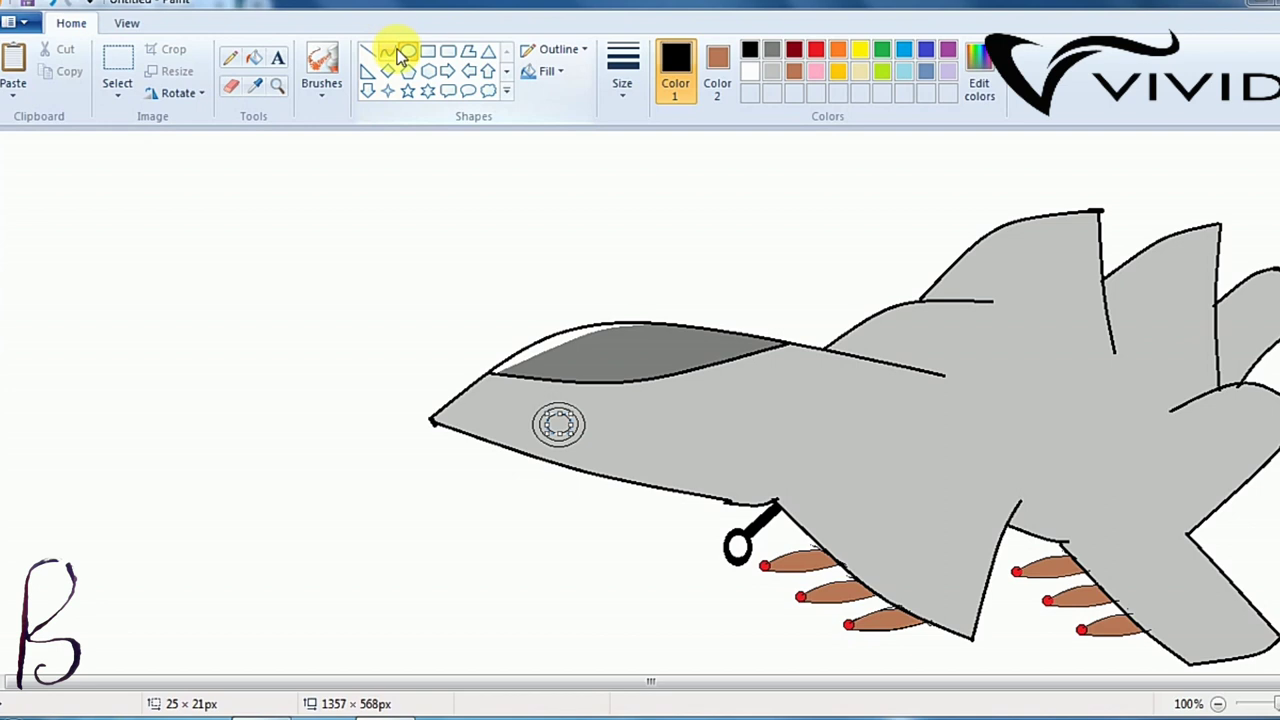
# - Fill the nose roundel's outer ring with orange, the middle ring with white and the centre with lime
pyautogui.click(256, 58)
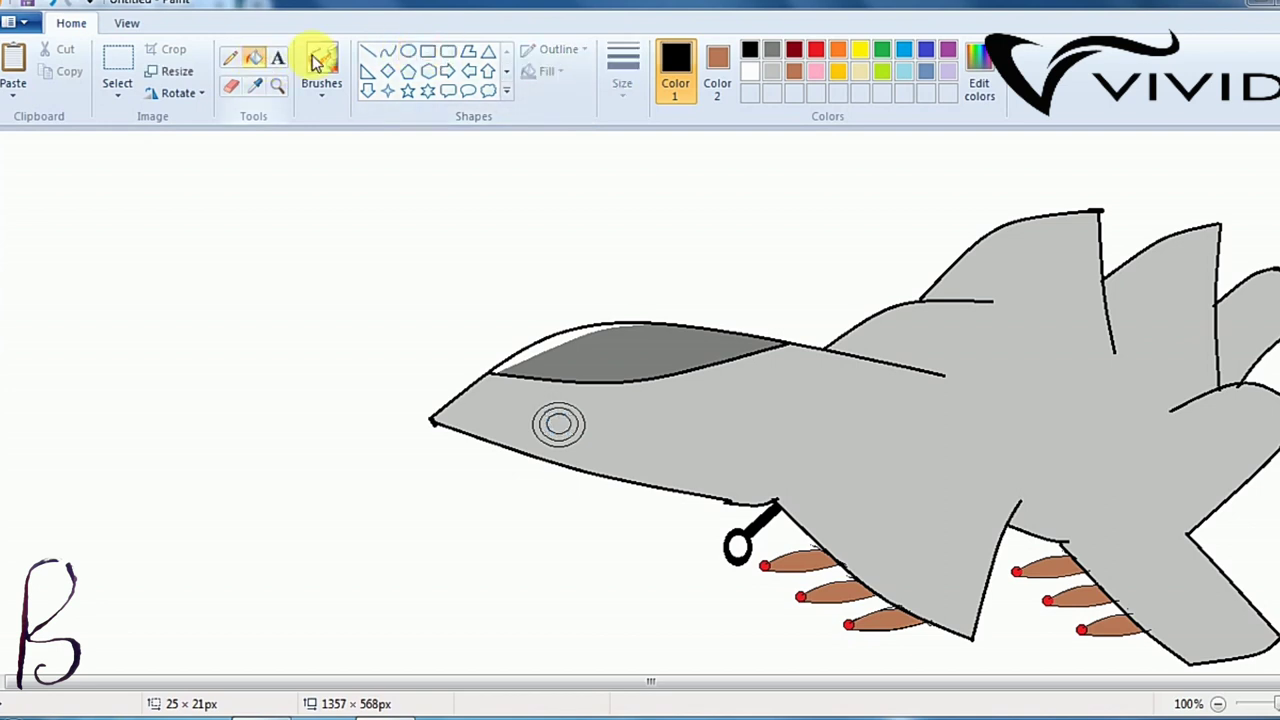
pyautogui.click(834, 55)
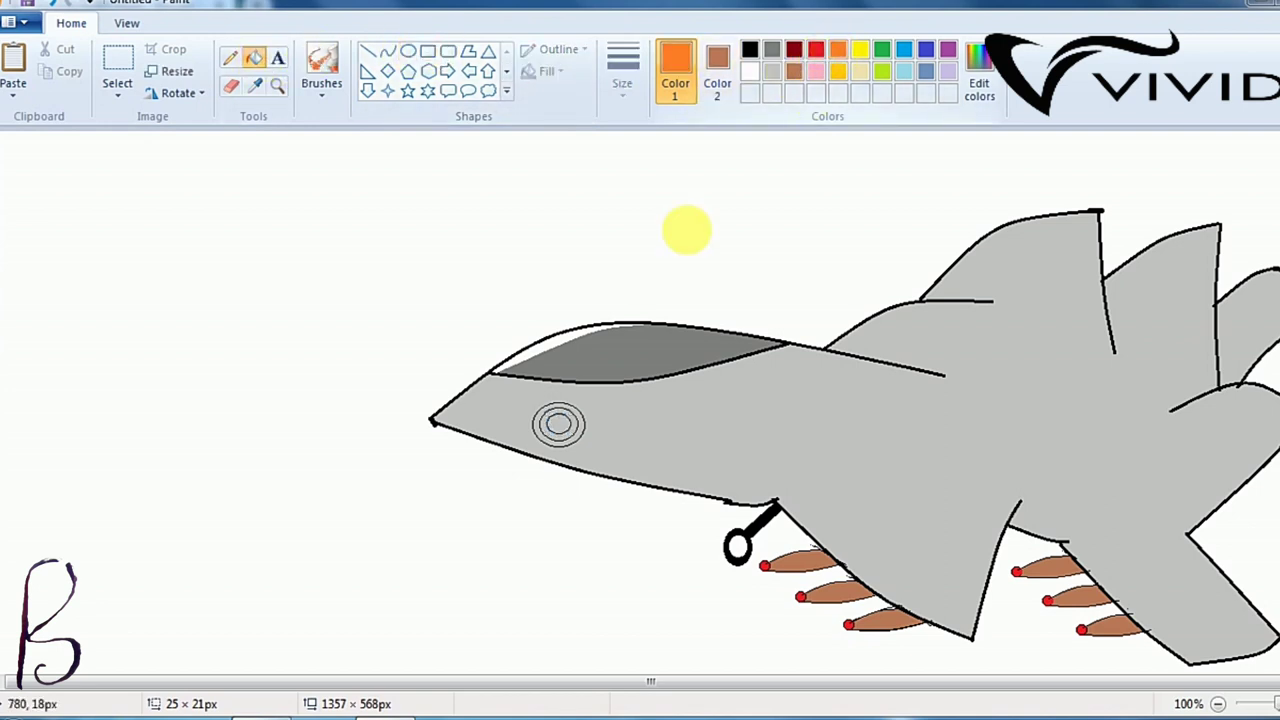
pyautogui.click(548, 425)
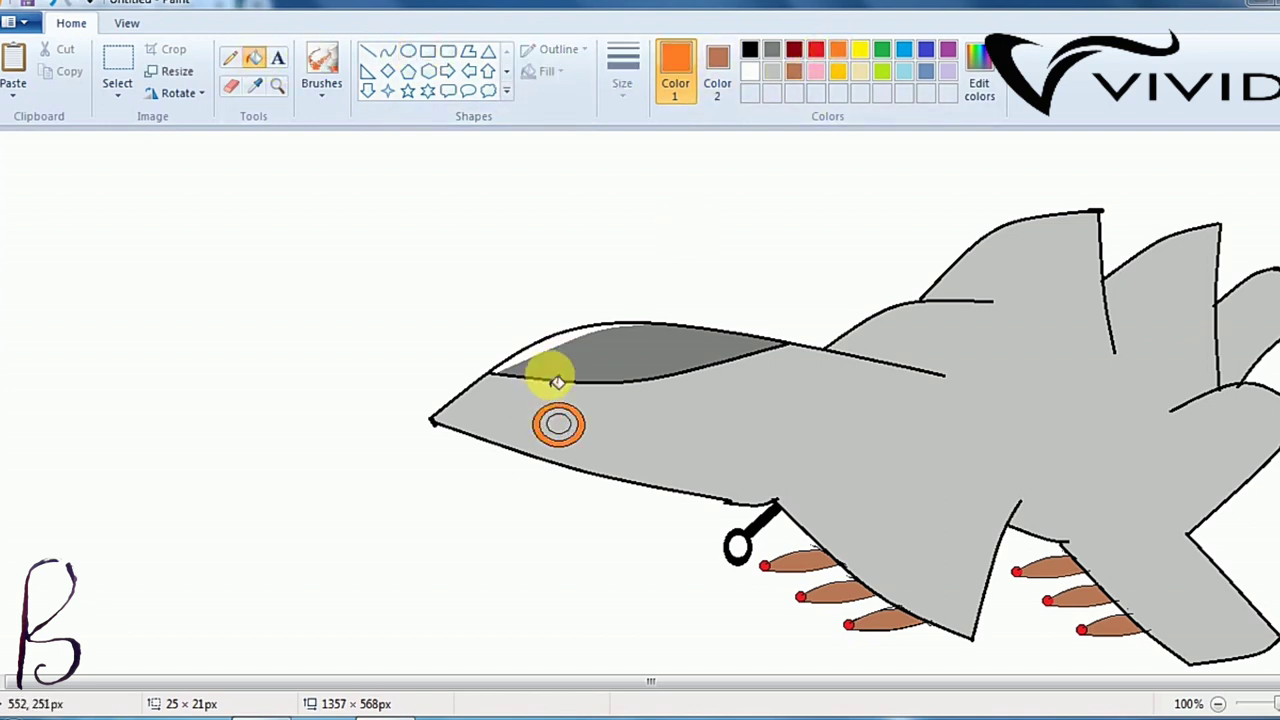
pyautogui.click(751, 72)
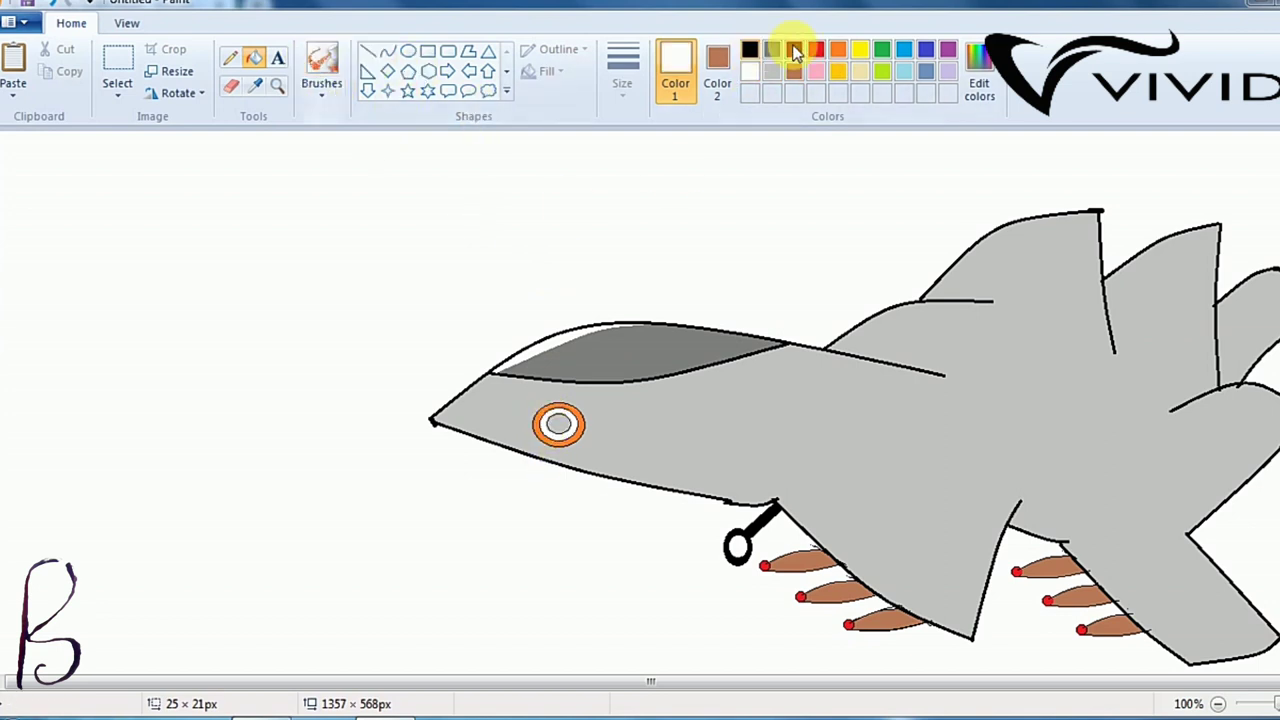
pyautogui.click(560, 424)
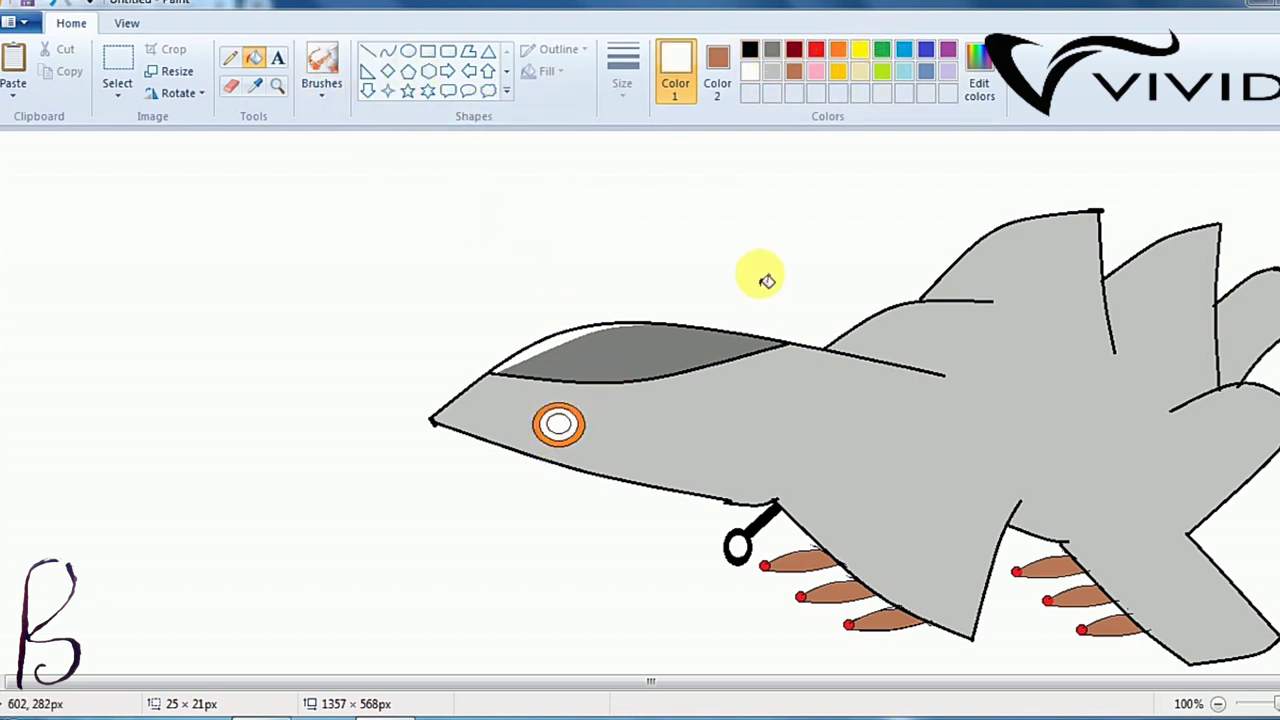
pyautogui.click(884, 71)
pyautogui.click(560, 425)
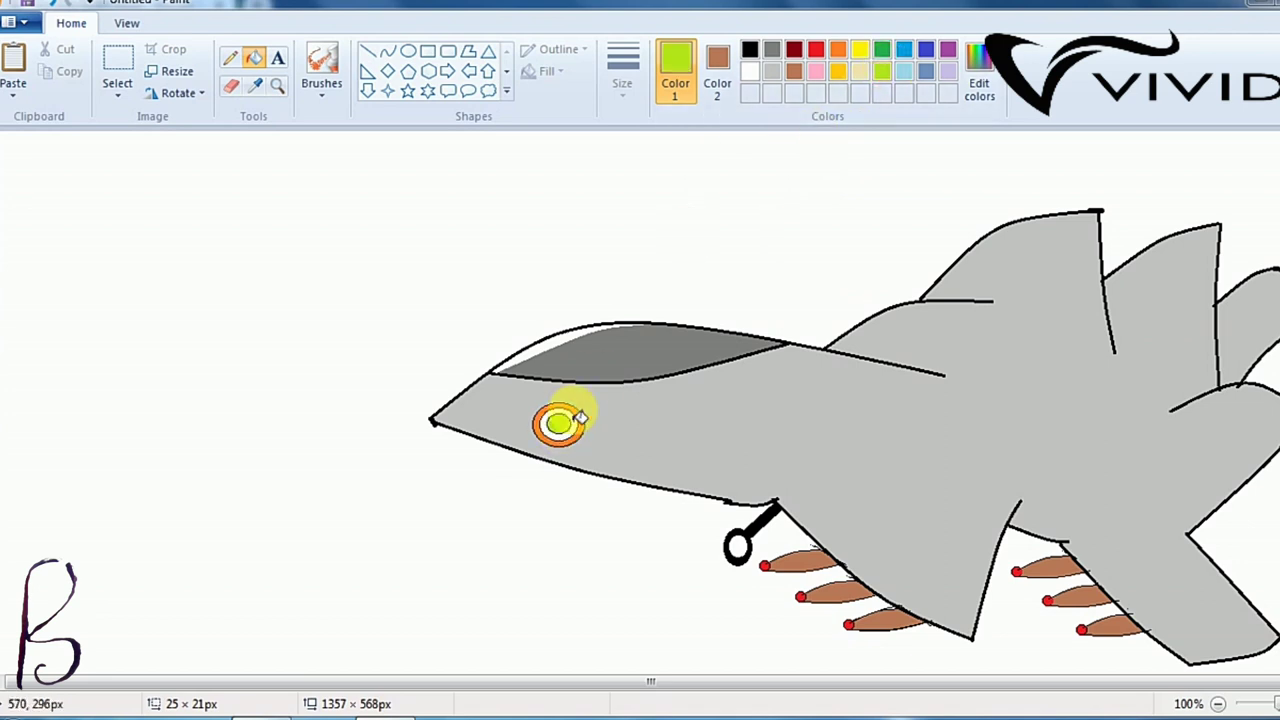
# - Paste the brush-stroke Indian flag emblem and place it on the rear fuselage between the fins and the rear wing
pyautogui.hotkey('ctrl', 'v')
pyautogui.moveTo(136, 273); pyautogui.dragTo(1060, 427)
pyautogui.click(249, 223)
# - Draw two black cloud callouts, a wide one above the nose and one about 377 × 149 px above the fins at the canvas's upper edge
pyautogui.moveTo(52, 175); pyautogui.dragTo(264, 305)
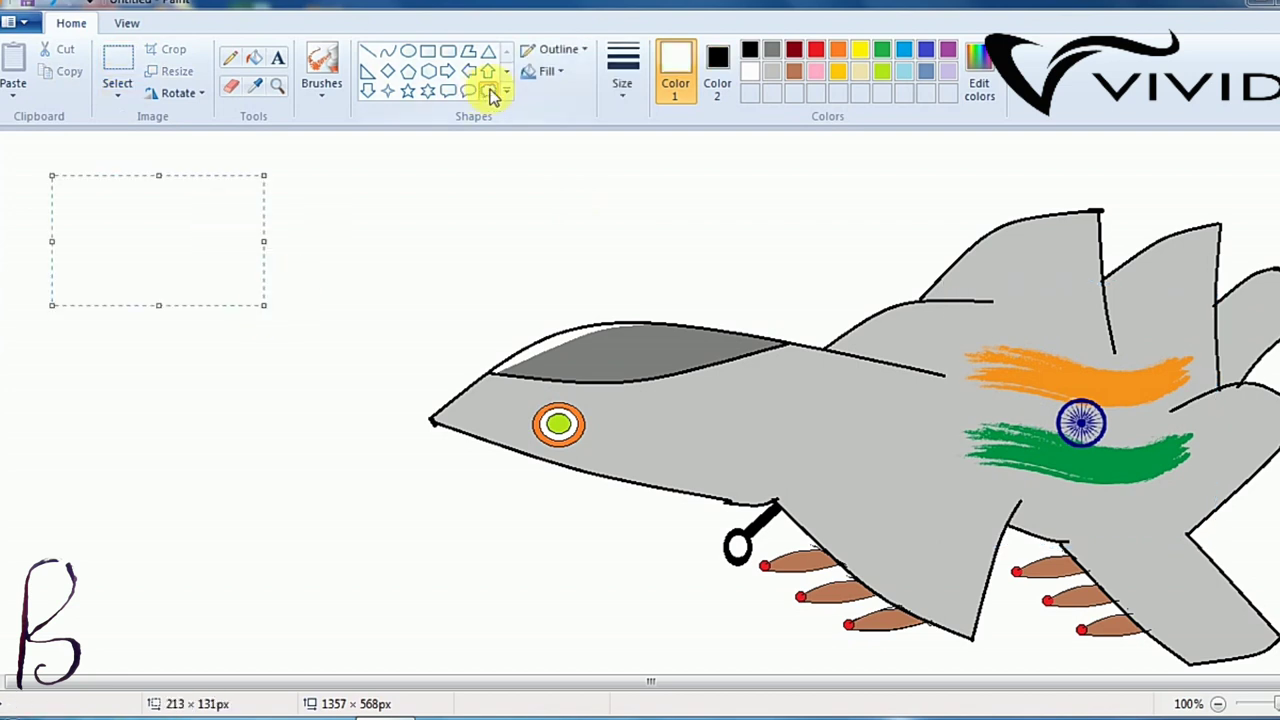
pyautogui.click(489, 91)
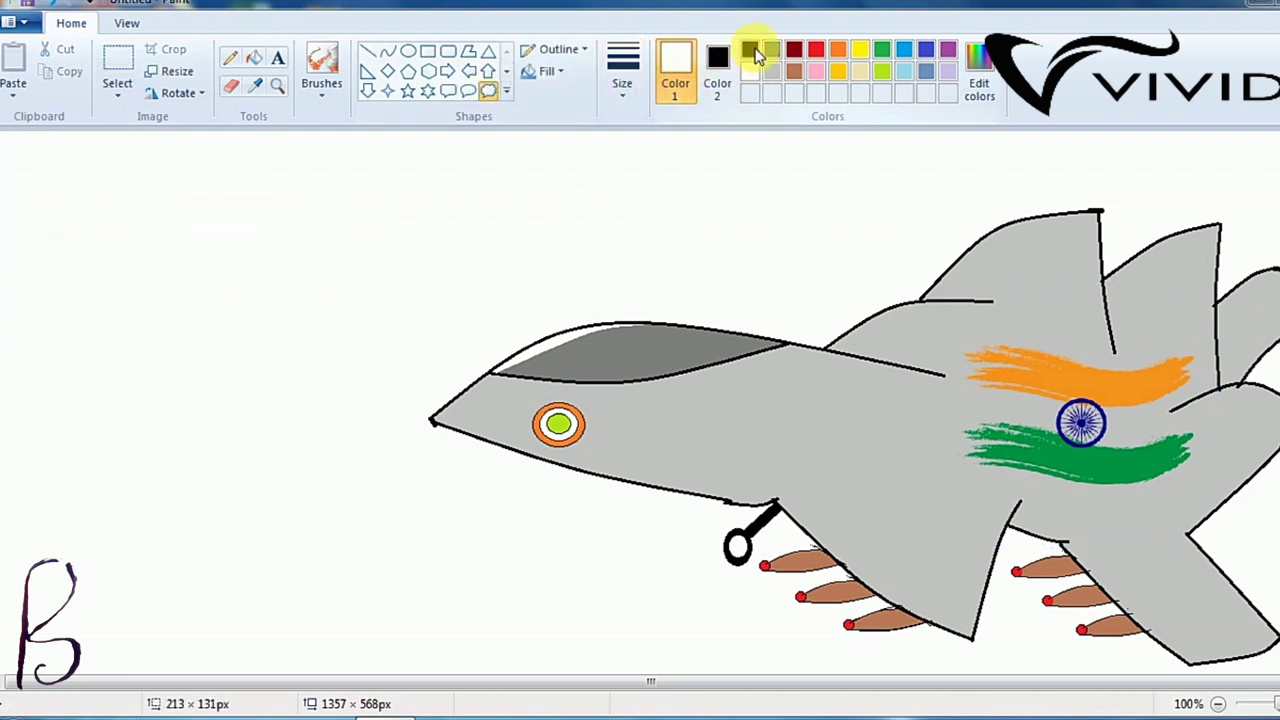
pyautogui.click(750, 52)
pyautogui.moveTo(60, 222); pyautogui.dragTo(740, 322)
pyautogui.moveTo(404, 215); pyautogui.dragTo(404, 157)
pyautogui.click(915, 228)
pyautogui.moveTo(955, 155); pyautogui.dragTo(1279, 200)
pyautogui.moveTo(1143, 152); pyautogui.dragTo(1134, 62)
# - Erase the small tail bubbles beneath both cloud callouts, using white as the eraser colour
pyautogui.click(230, 86)
pyautogui.click(750, 71)
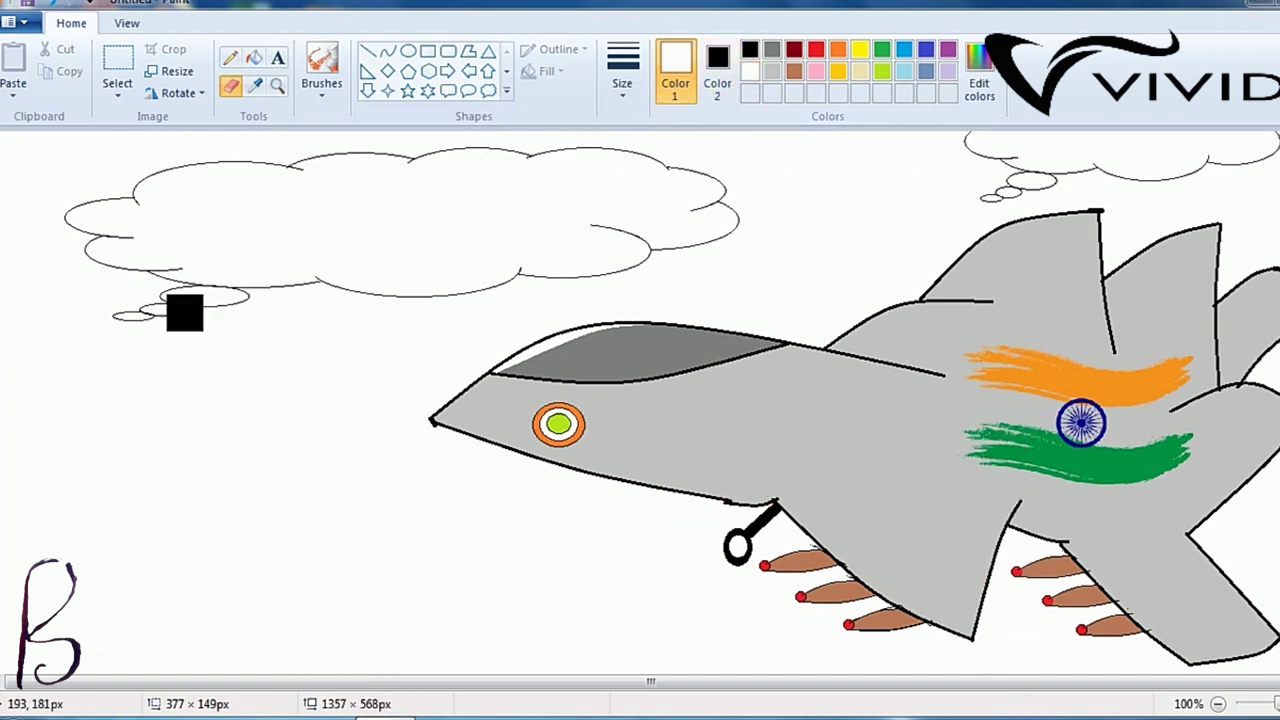
pyautogui.click(714, 84)
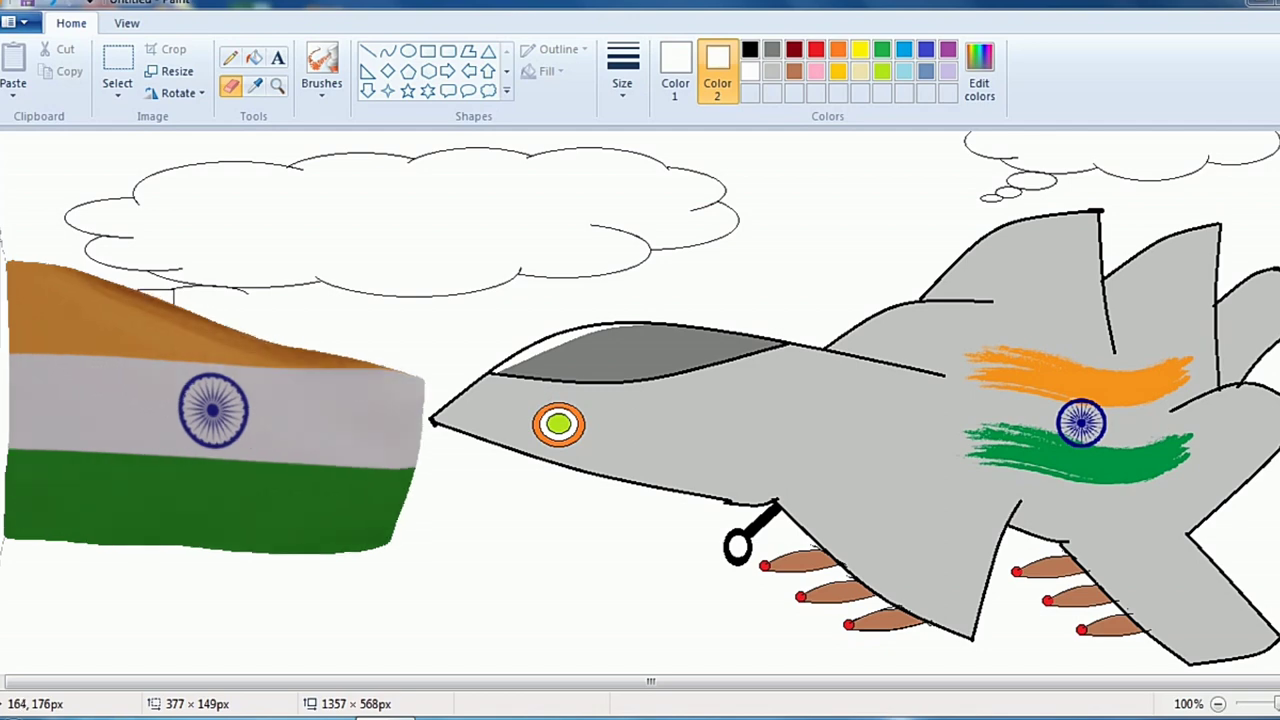
pyautogui.moveTo(973, 189); pyautogui.dragTo(995, 192)
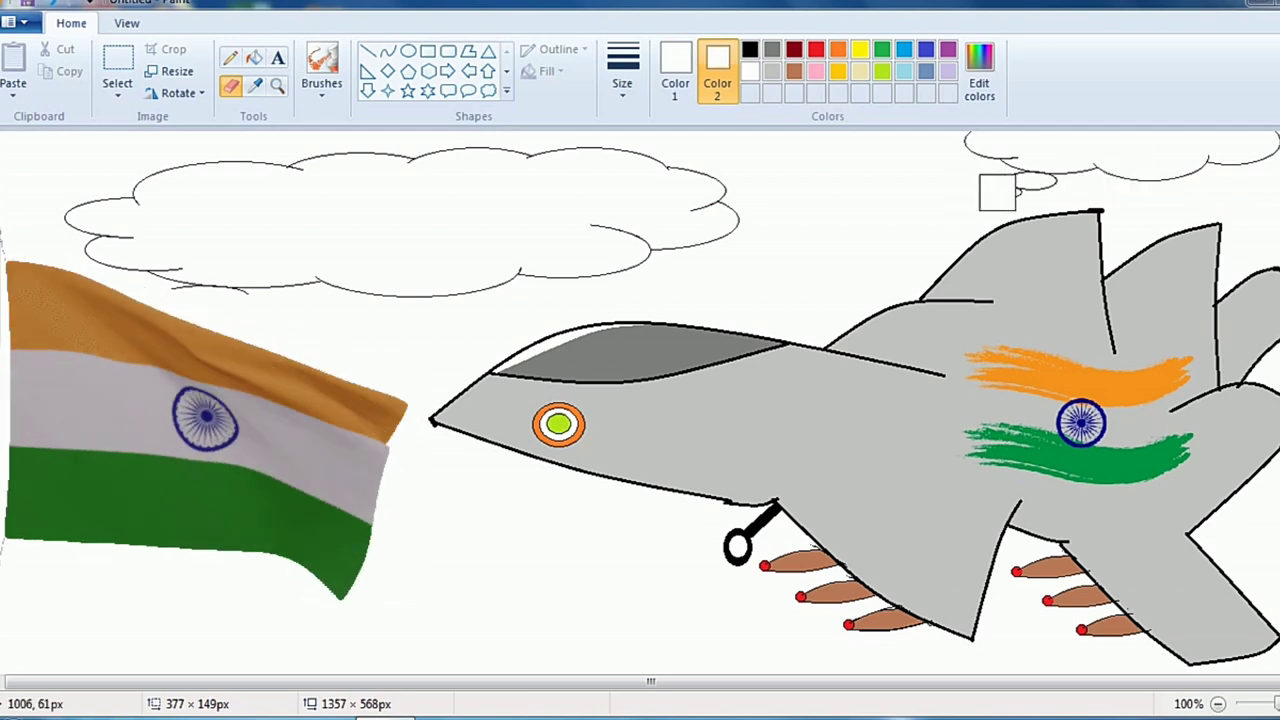